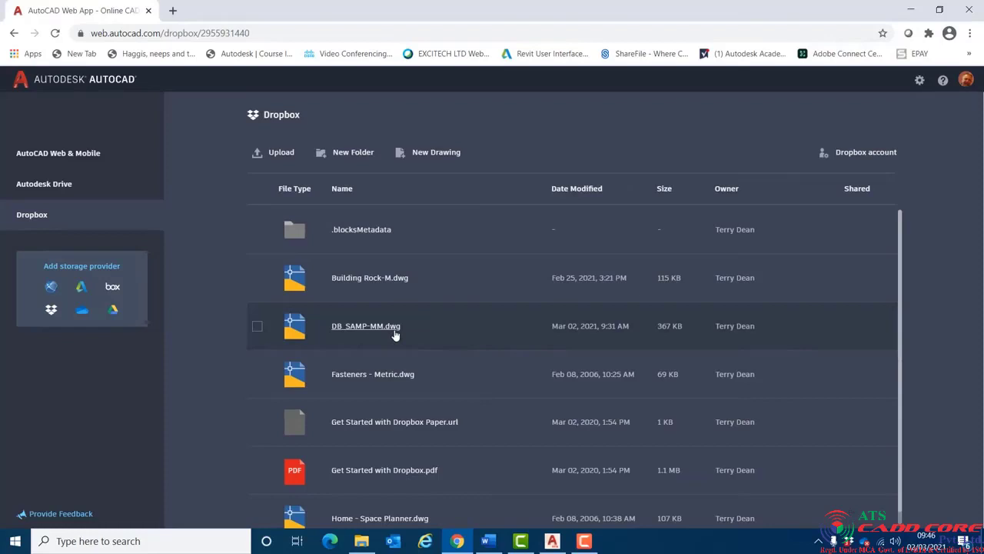
Open DB_SAMP-MM.dwg from Dropbox and add a new yellow layer named TRACE ELEMENTS.
click(394, 332)
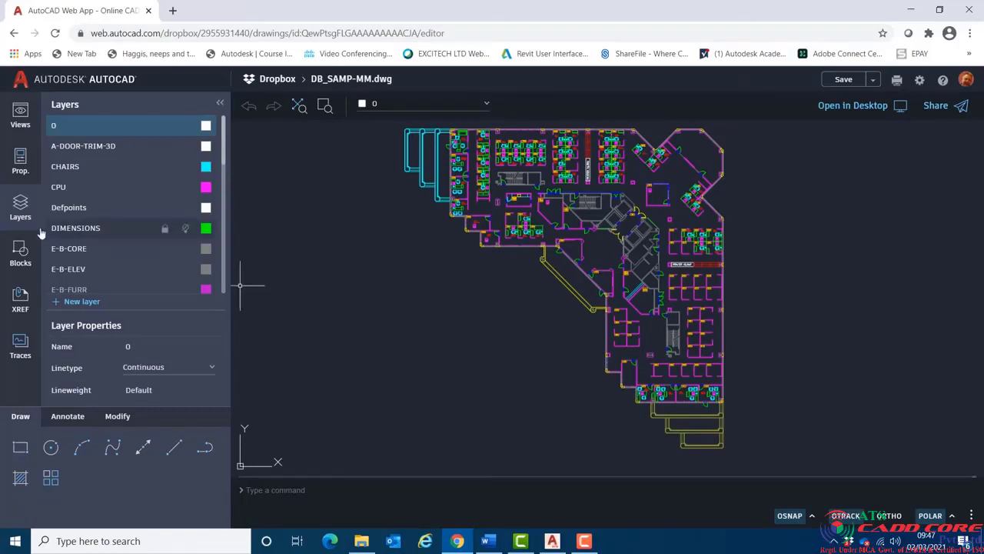
click(90, 302)
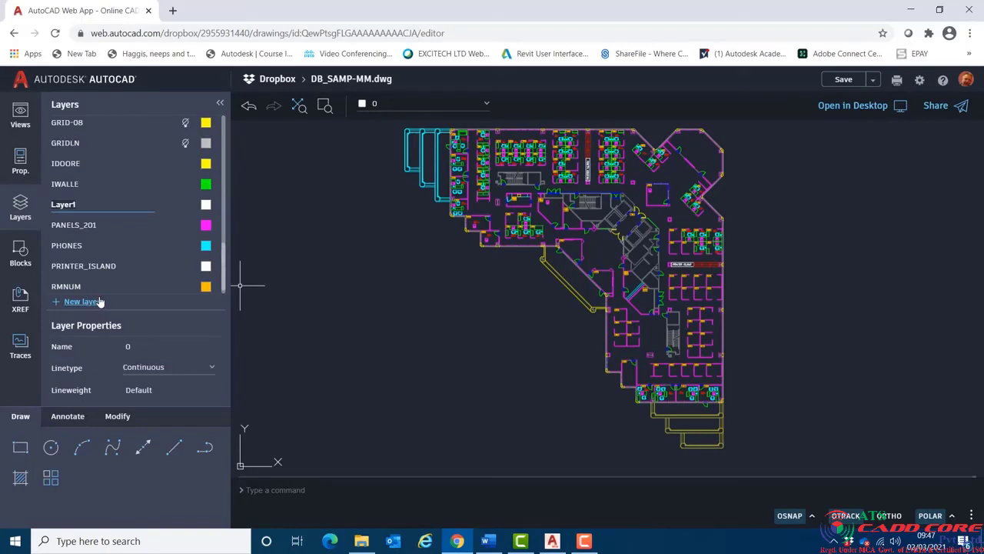
text(TRACE ELEMENTS)
key(Return)
scroll(123, 275, down, 1)
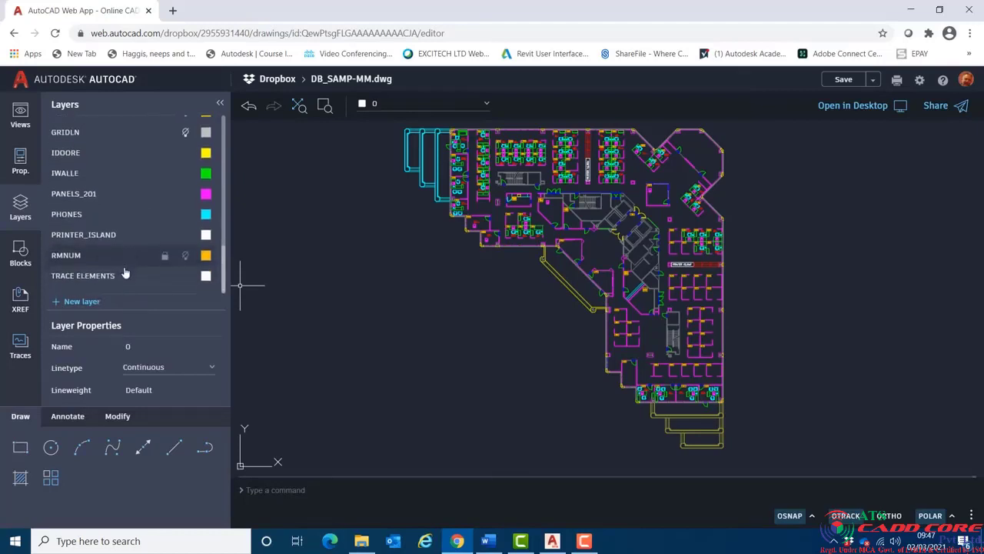
click(205, 277)
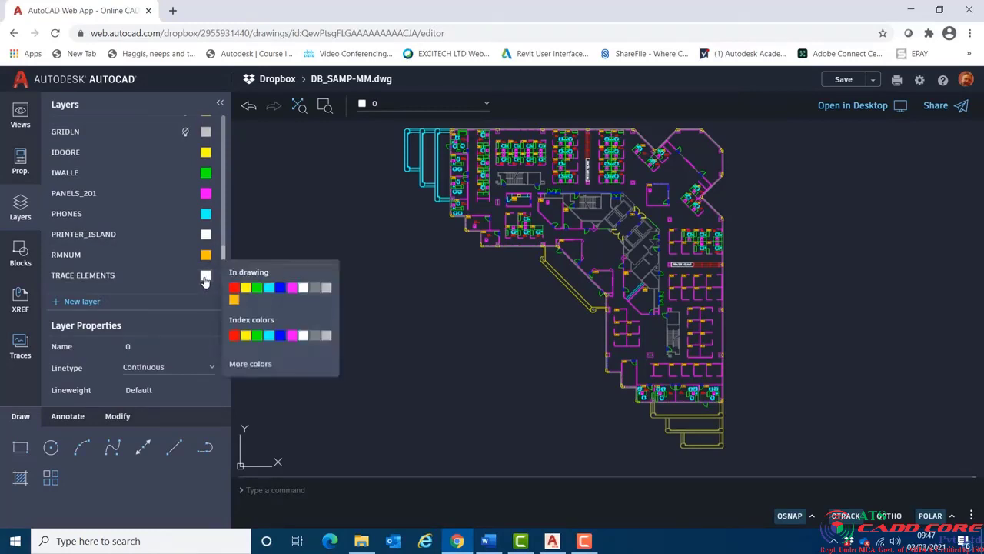
click(246, 336)
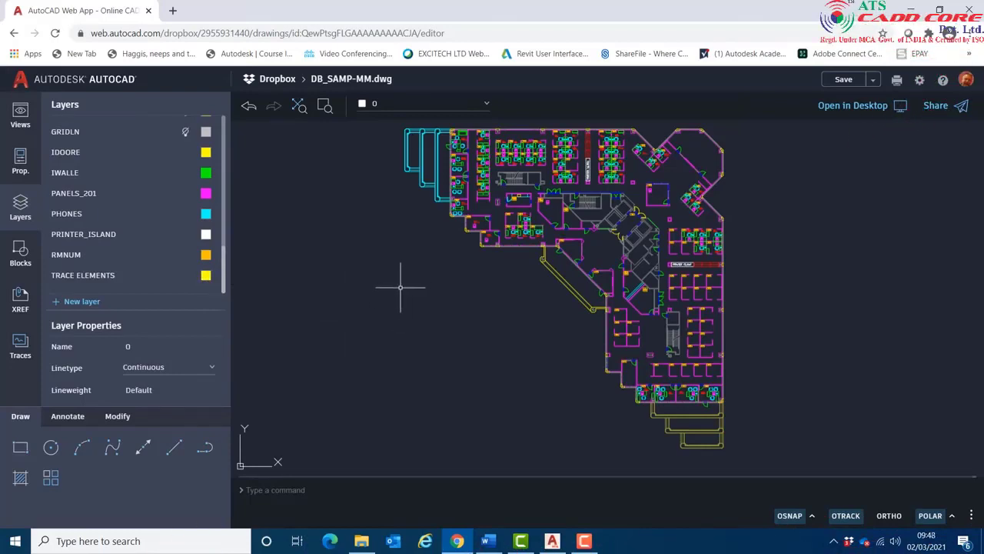
Create a new trace in the drawing and rename it DOOR UPDATE.
click(28, 353)
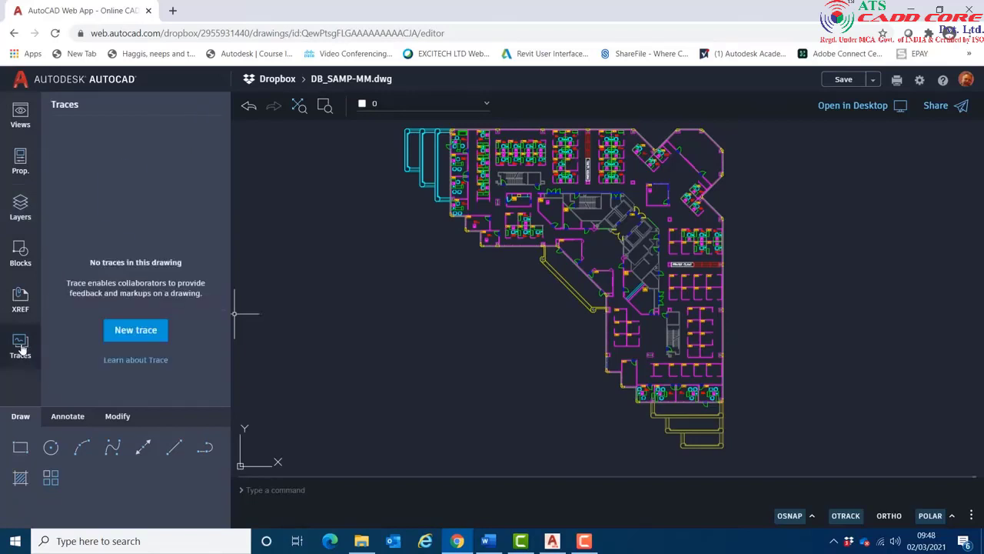
click(137, 330)
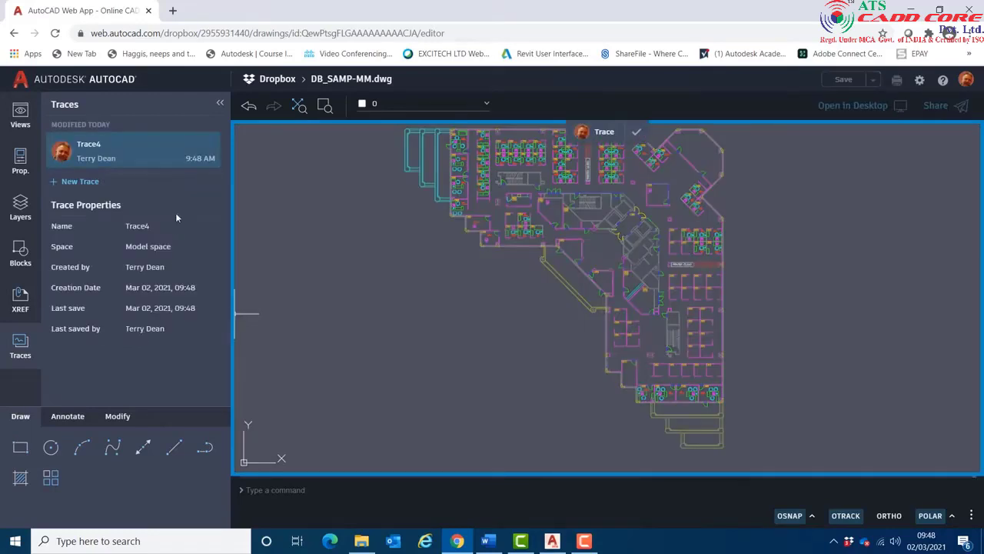
right_click(125, 153)
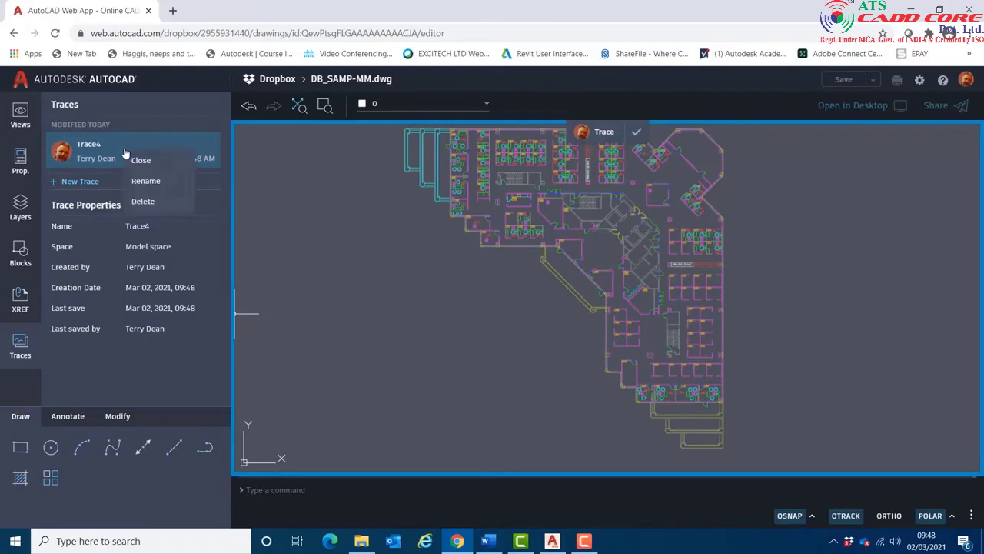
click(144, 181)
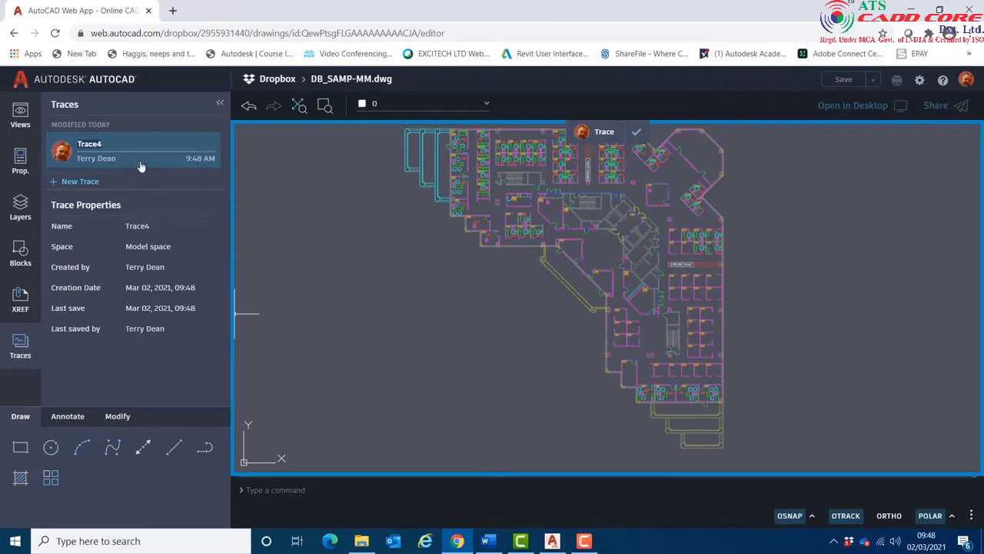
text(DOOR UPDATE)
key(Return)
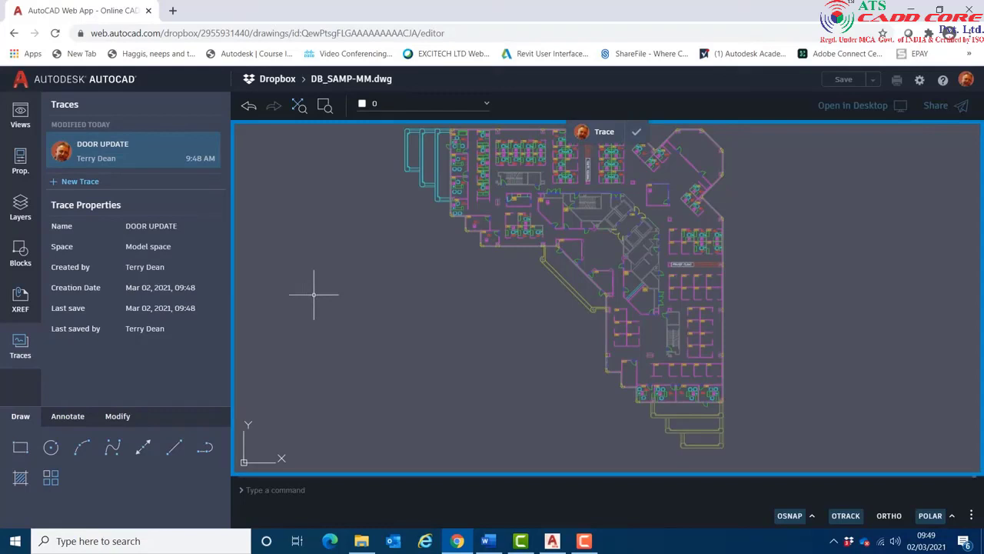
Make TRACE ELEMENTS the current layer for the trace markups.
click(487, 107)
scroll(482, 169, down, 2)
scroll(478, 166, down, 3)
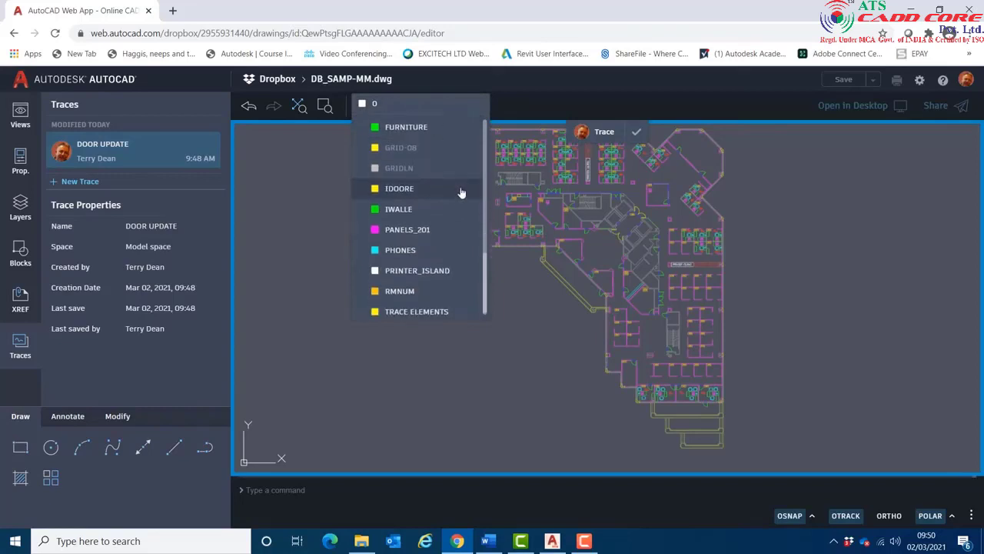
click(436, 311)
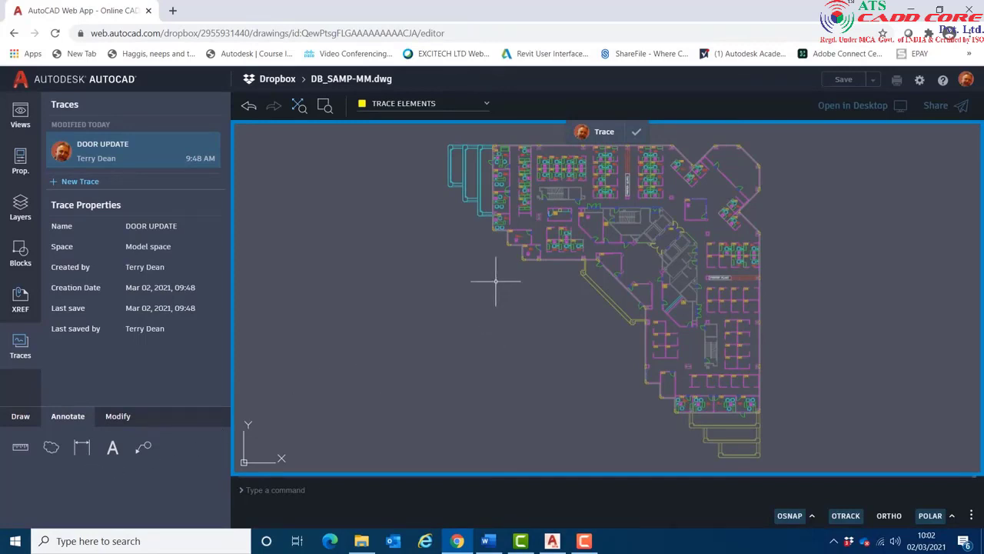
Draw a rectangular revision cloud around office 6032 on the building's stepped outer edge.
scroll(511, 223, up, 4)
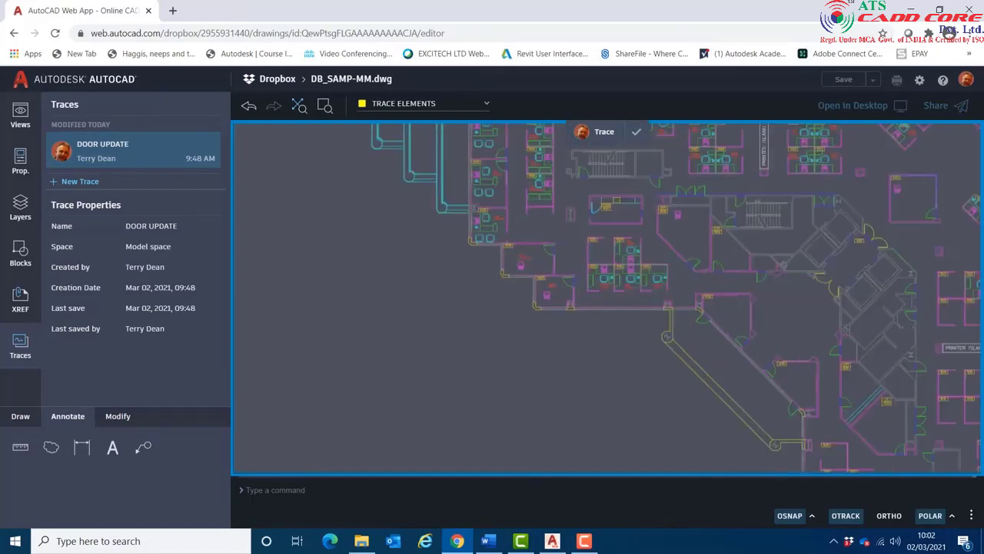
scroll(512, 229, up, 3)
scroll(485, 204, up, 2)
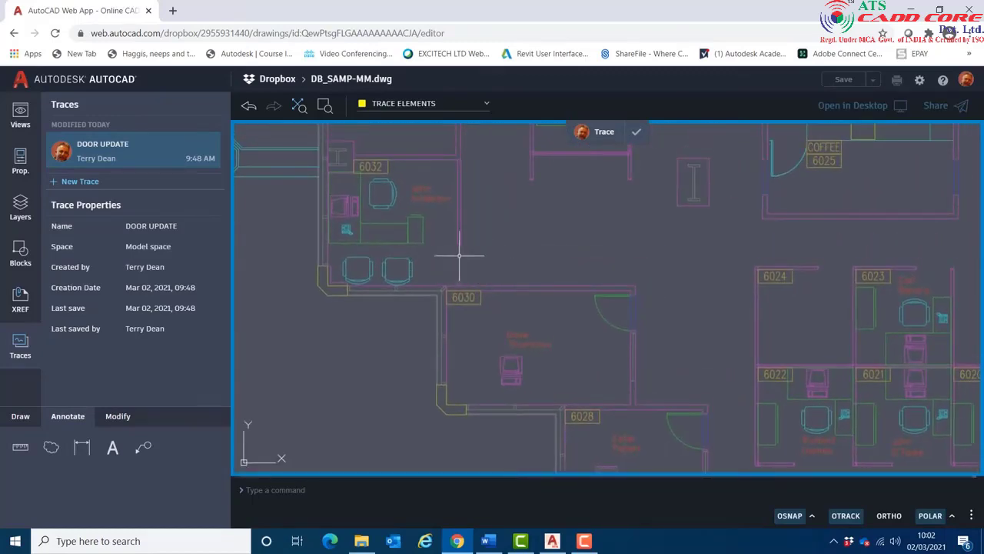
scroll(446, 259, down, 5)
scroll(584, 312, up, 4)
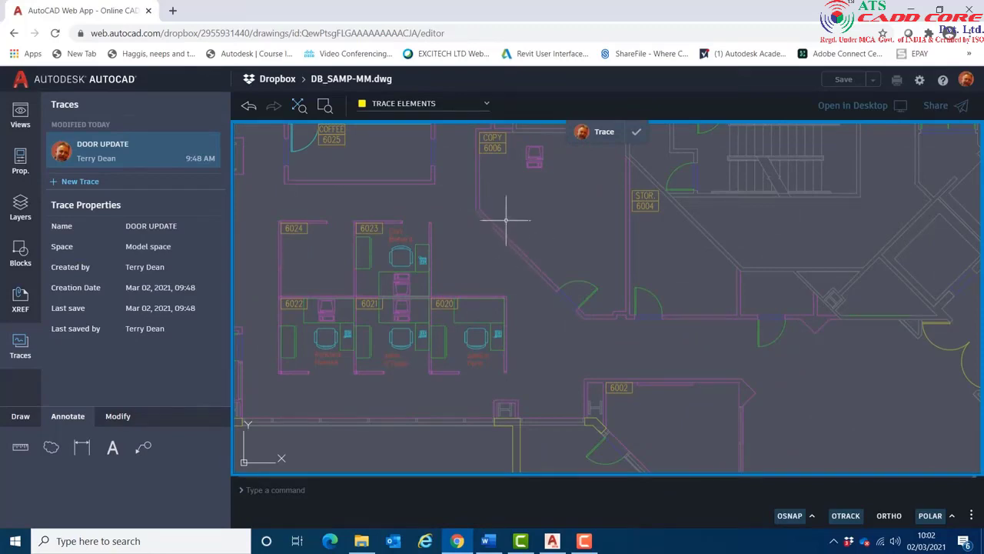
scroll(501, 235, down, 5)
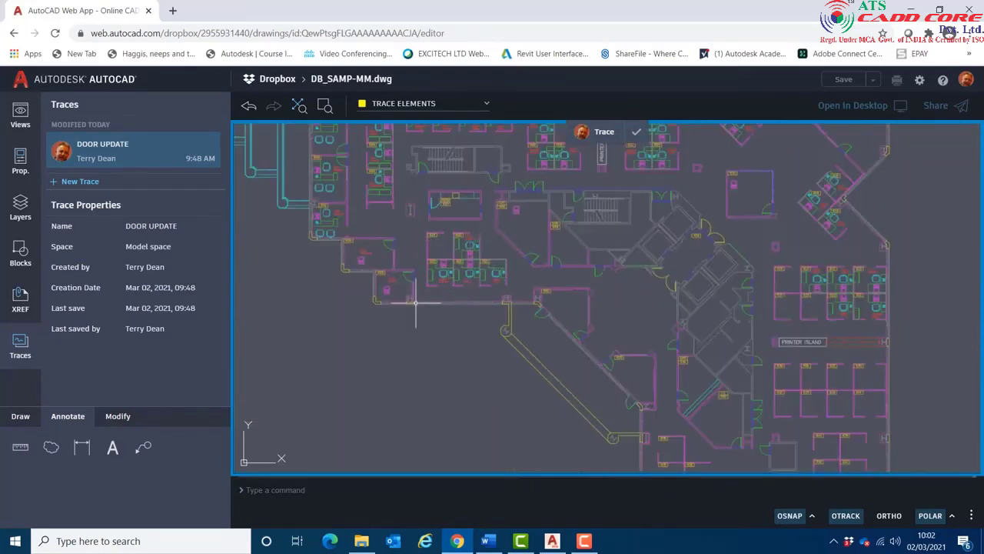
middle_drag(415, 302, 538, 397)
scroll(451, 263, up, 5)
middle_drag(383, 273, 411, 305)
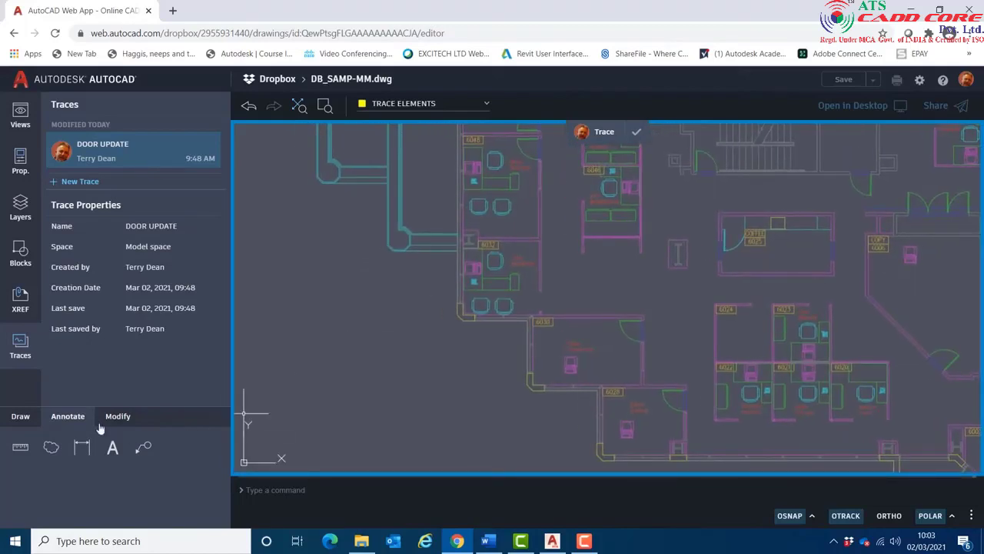
click(71, 417)
click(52, 449)
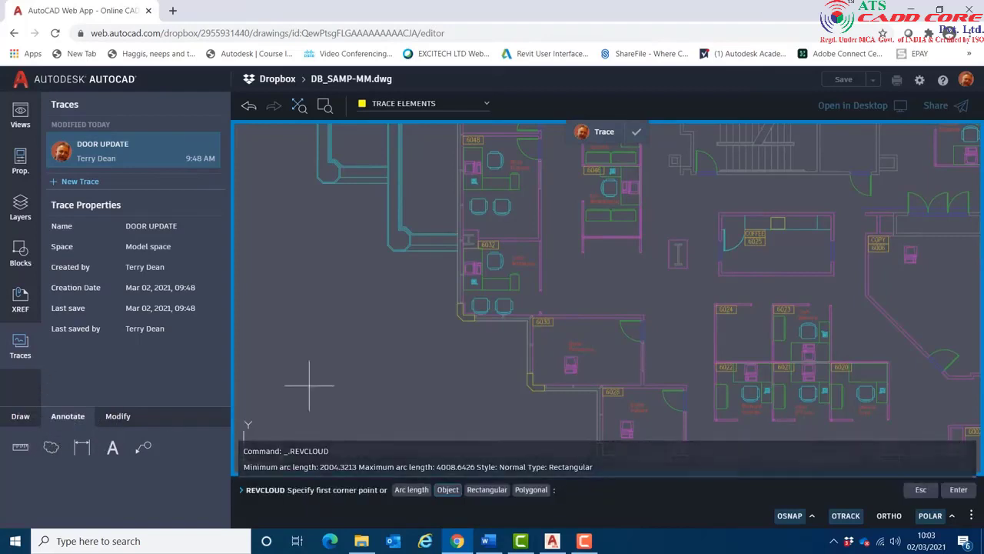
click(427, 346)
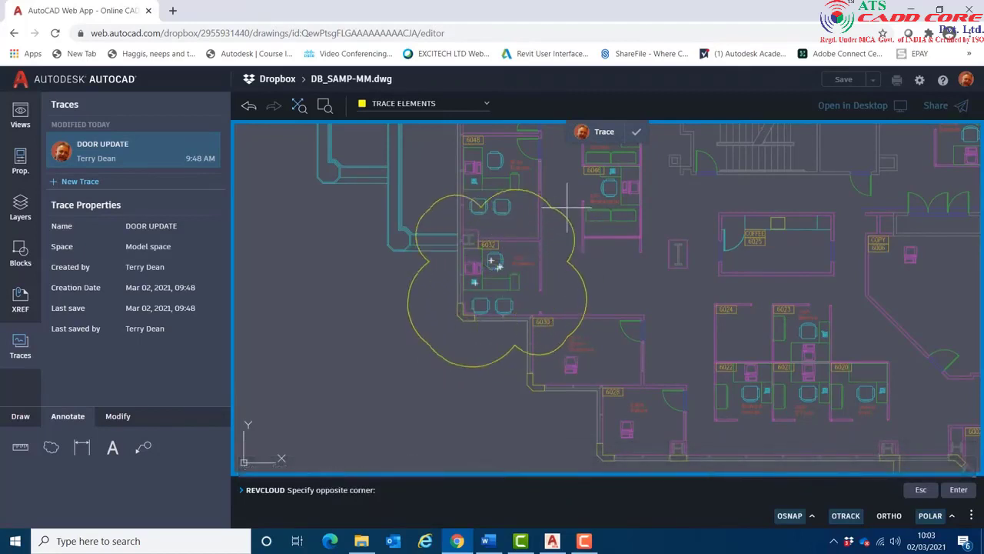
click(567, 206)
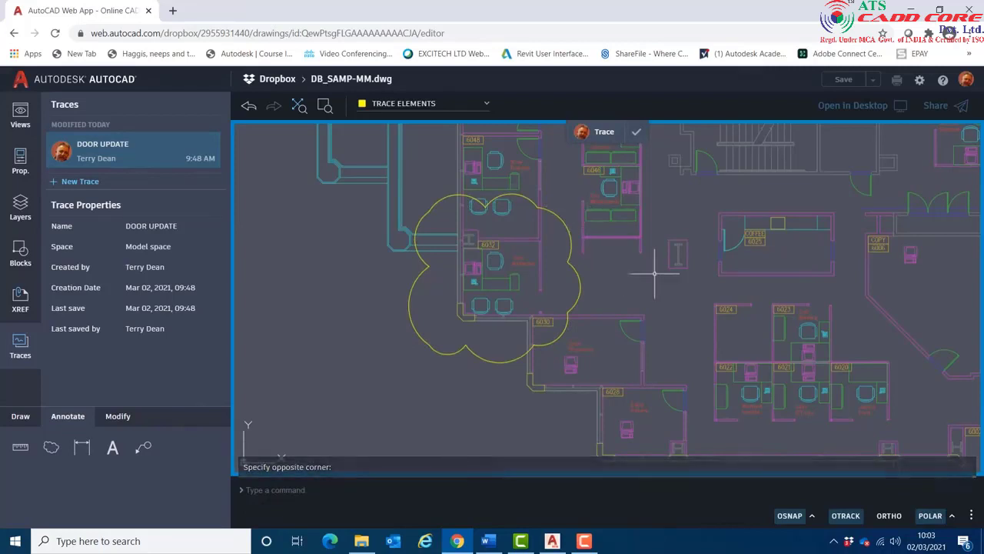
Draw a second rectangular revision cloud around the diagonal wall and door of copy room 6006.
scroll(672, 248, down, 2)
middle_drag(793, 305, 573, 288)
click(52, 446)
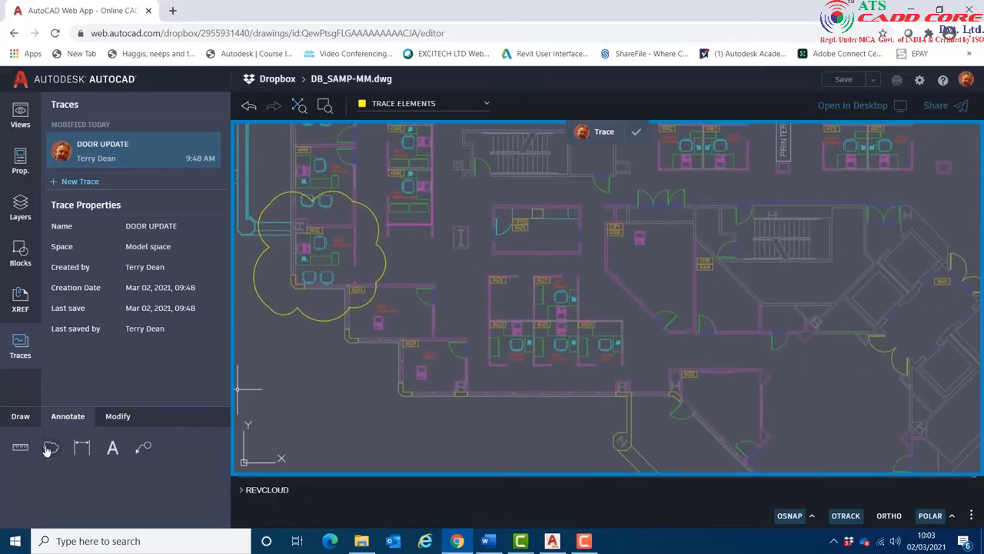
click(589, 247)
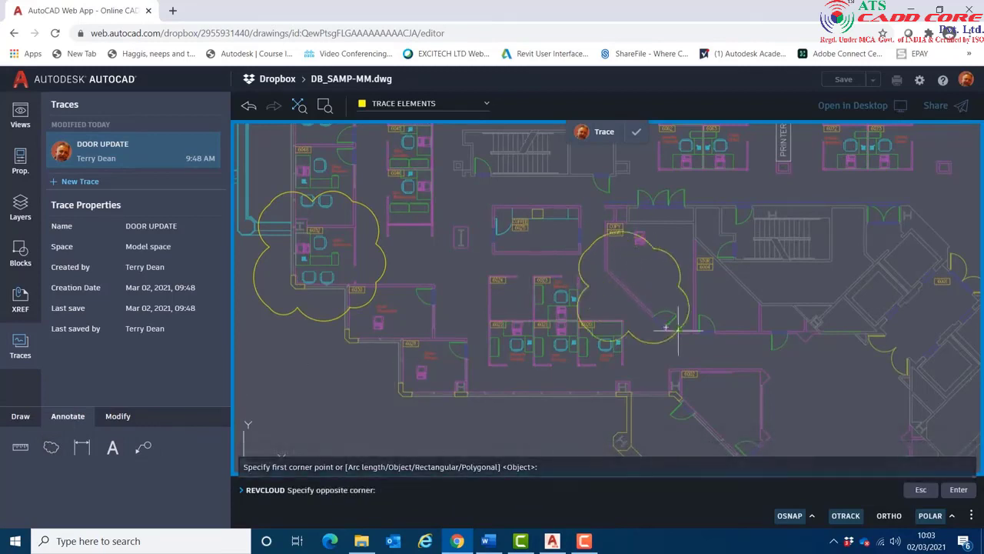
click(710, 350)
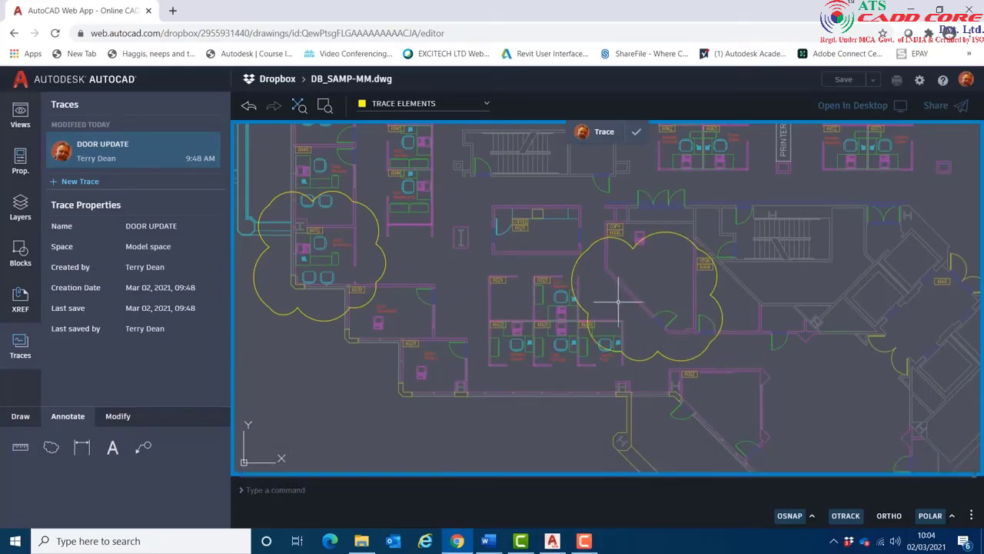
Draw a 914 by 127 rectangle inside copy room 6006, near the diagonal wall.
scroll(613, 289, up, 6)
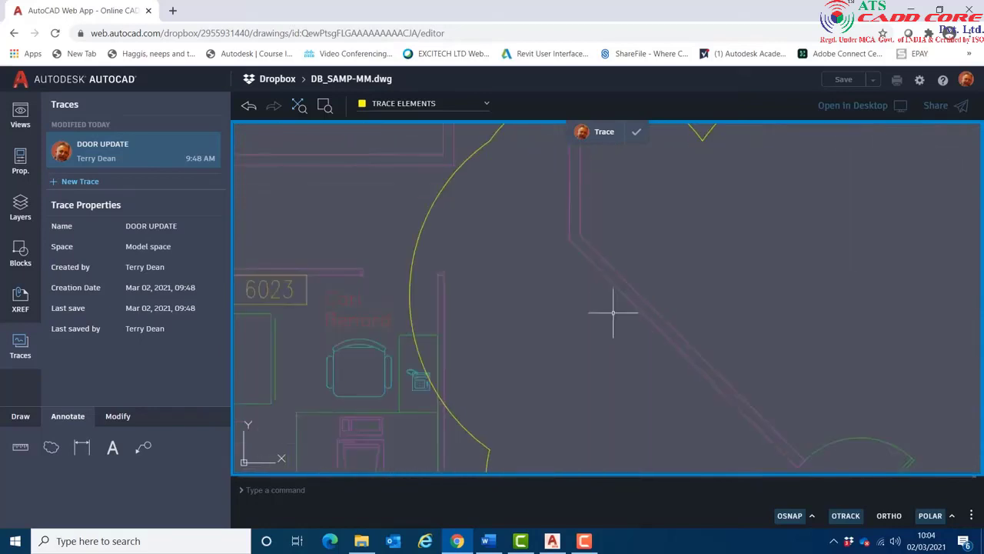
mouse_move(594, 336)
middle_down()
mouse_move(538, 277)
mouse_move(546, 253)
middle_up()
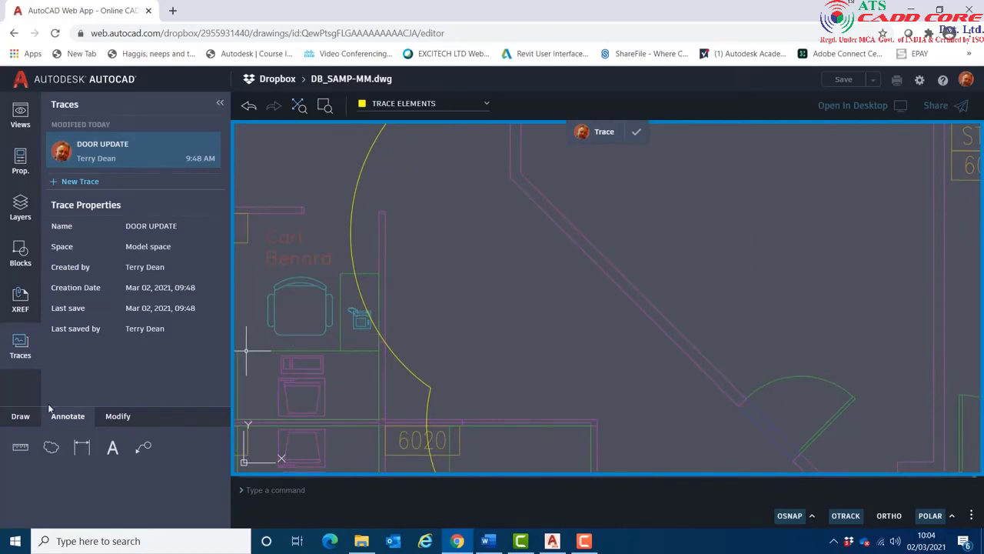
click(22, 416)
click(23, 448)
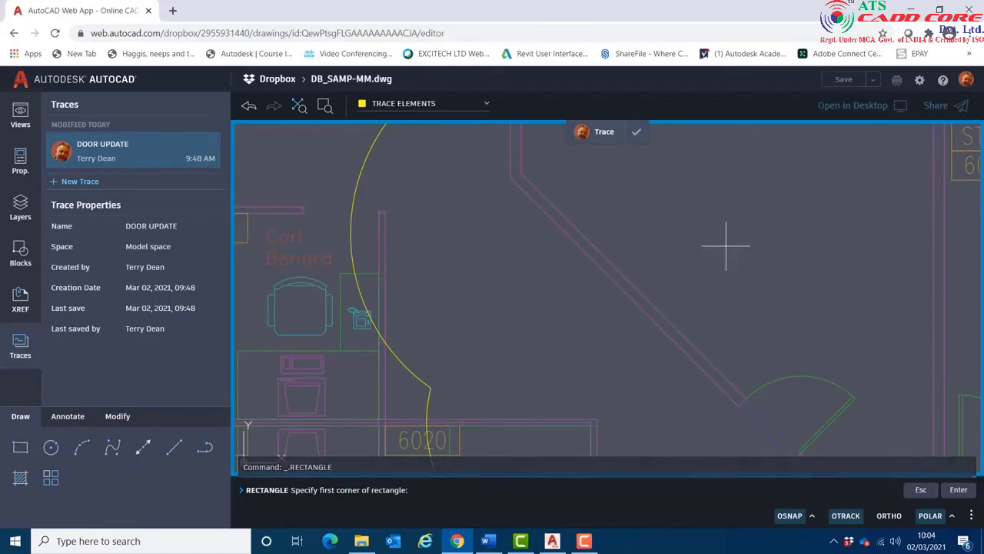
click(634, 238)
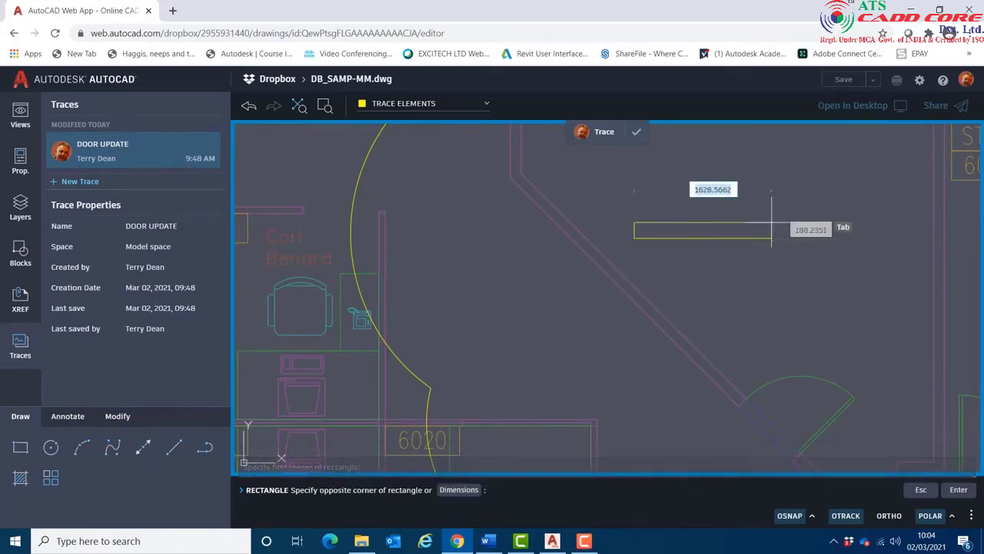
text(9)
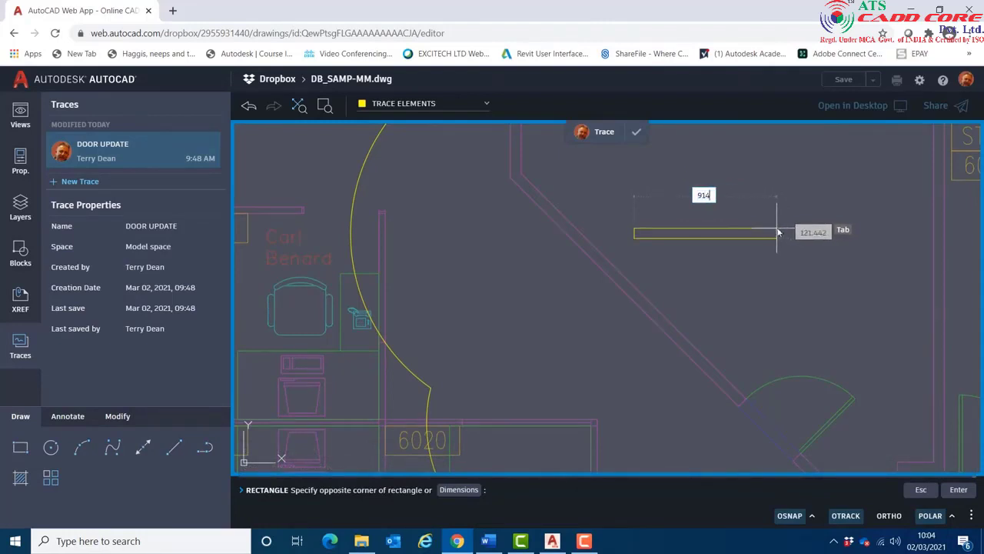
text(14)
key(Tab)
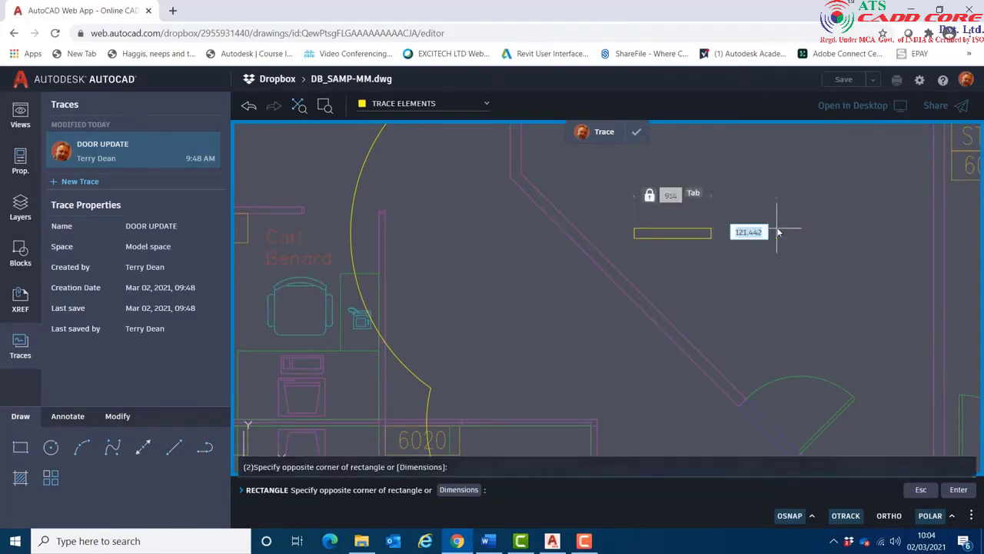
text(127)
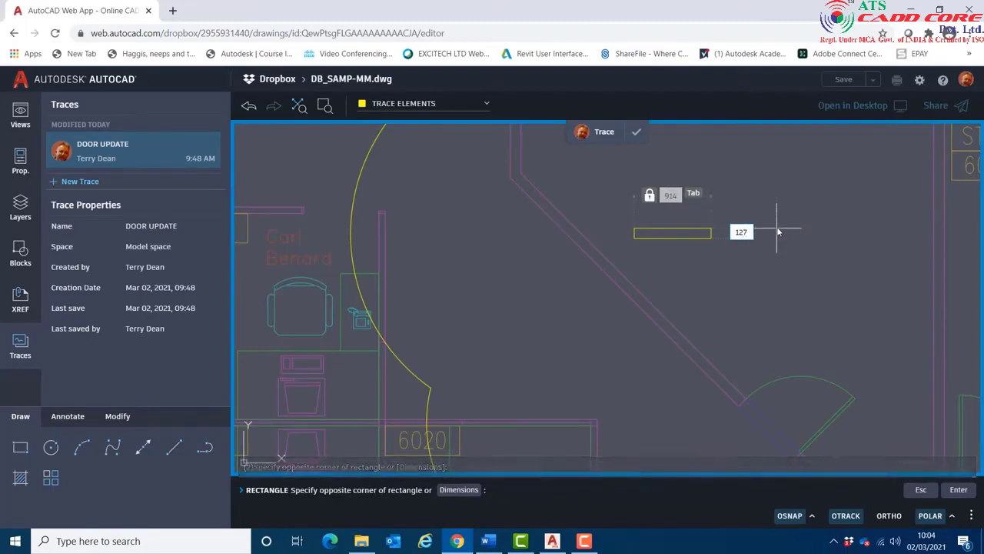
key(Return)
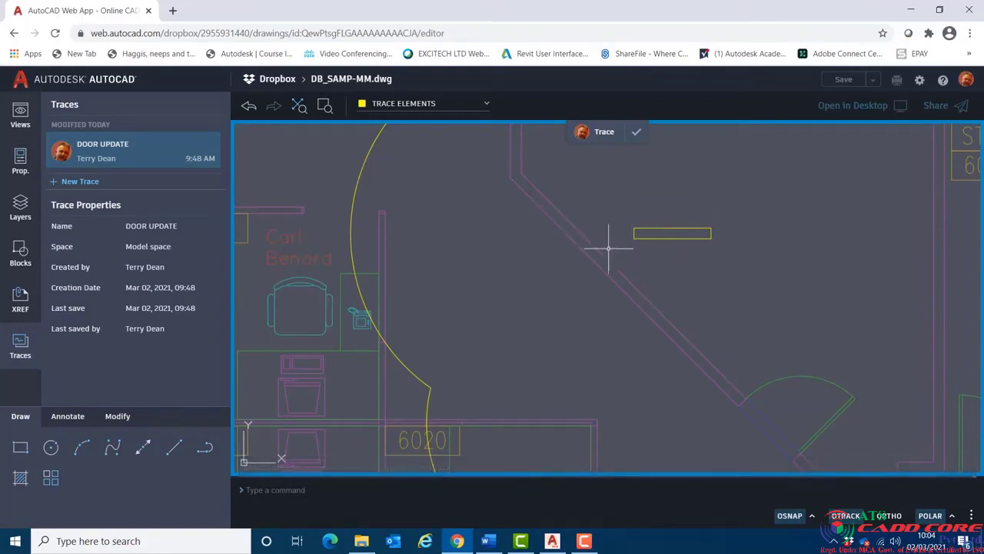
Move the 914 by 127 rectangle by its lower-left corner onto the outer line of copy room 6006's diagonal wall, using the Nearest snap.
click(117, 416)
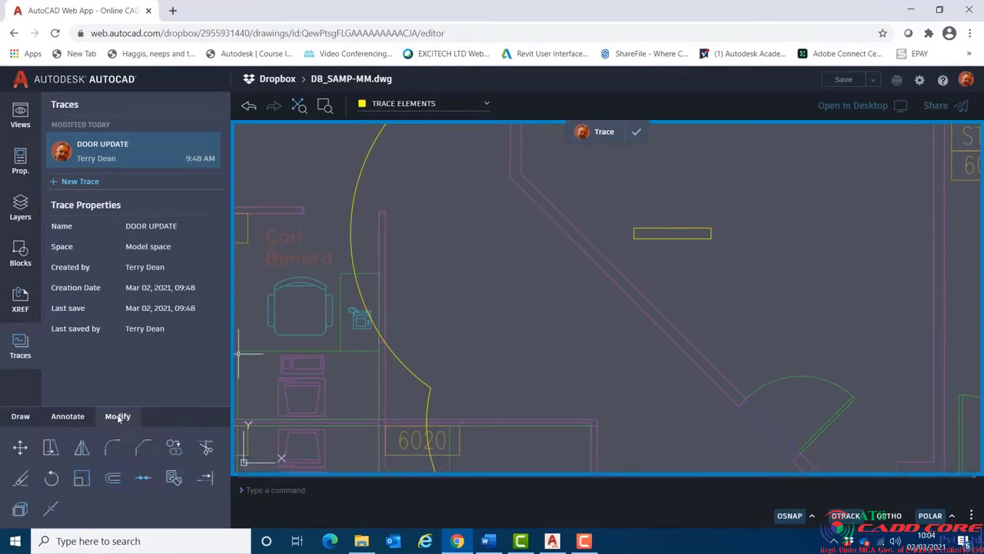
click(175, 449)
click(20, 451)
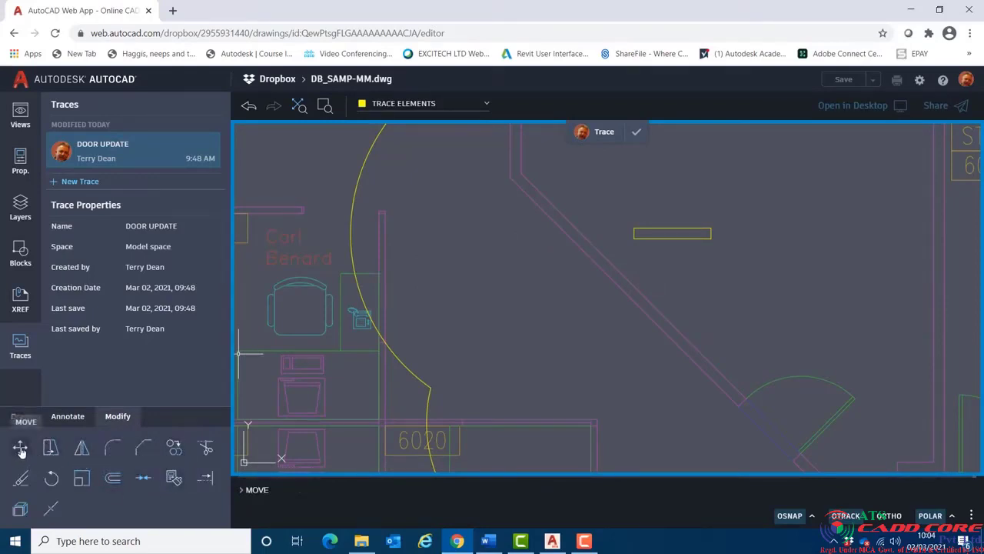
click(21, 451)
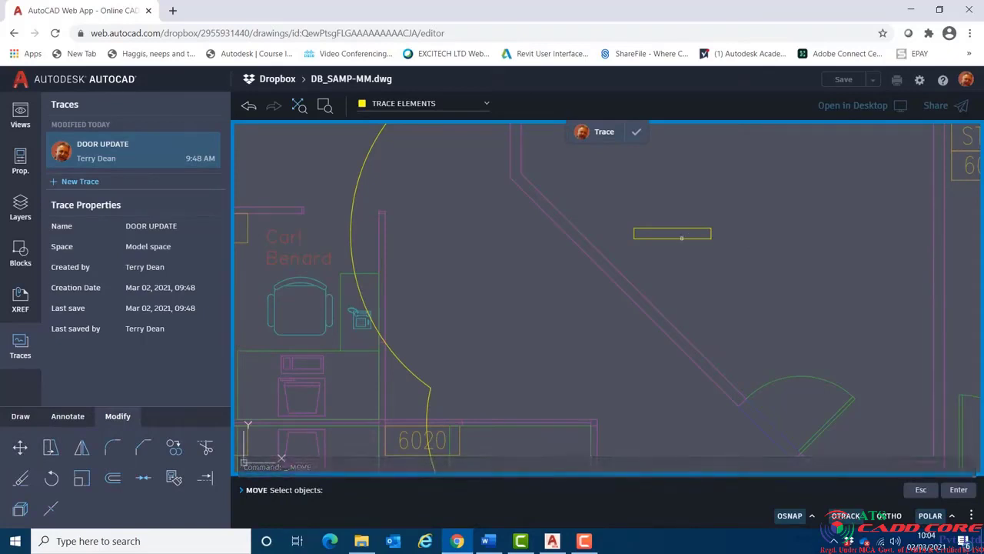
click(681, 238)
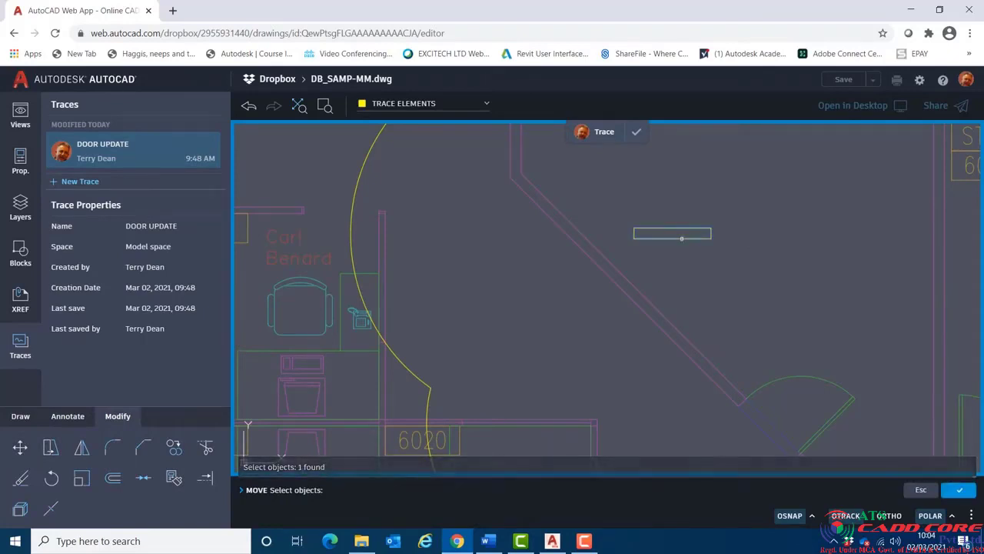
right_click(675, 194)
click(689, 205)
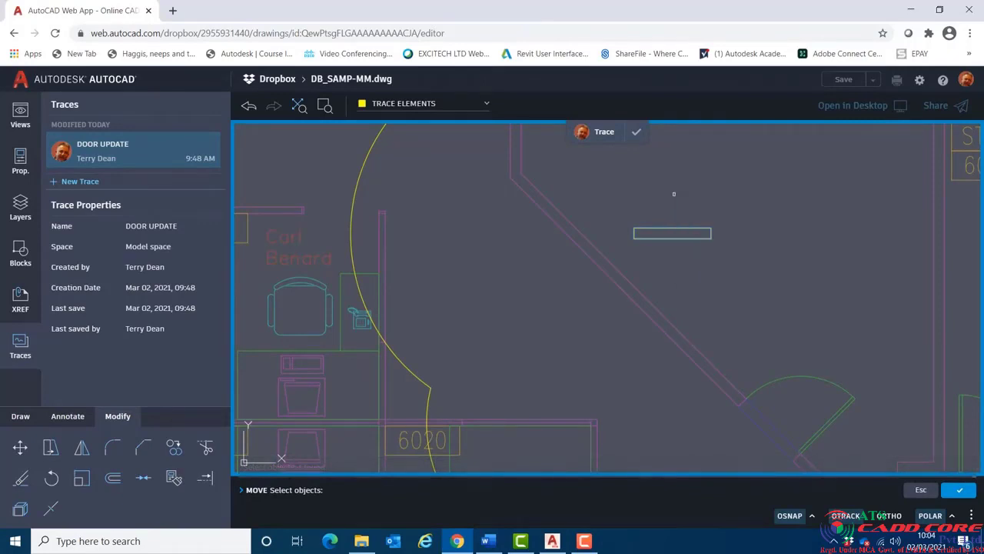
click(633, 234)
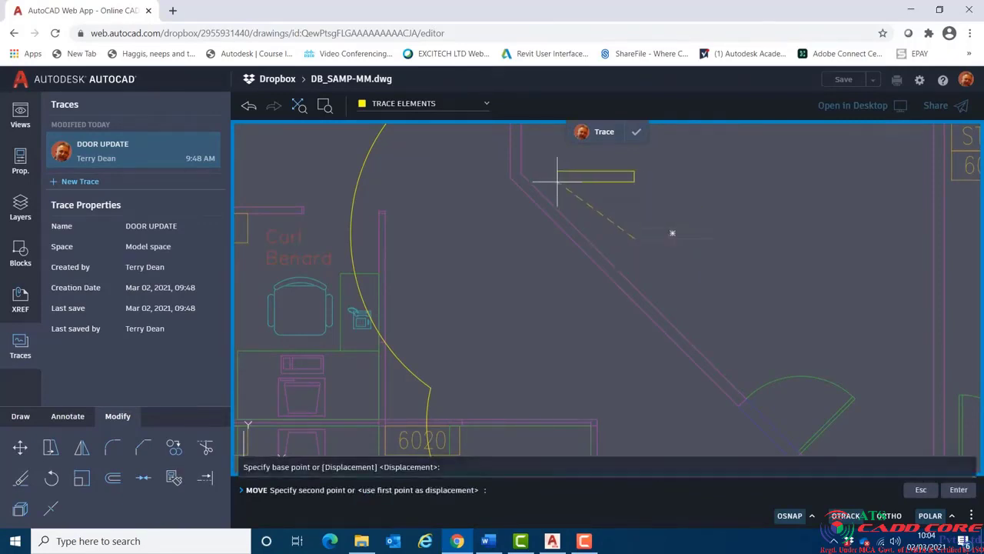
scroll(575, 197, down, 2)
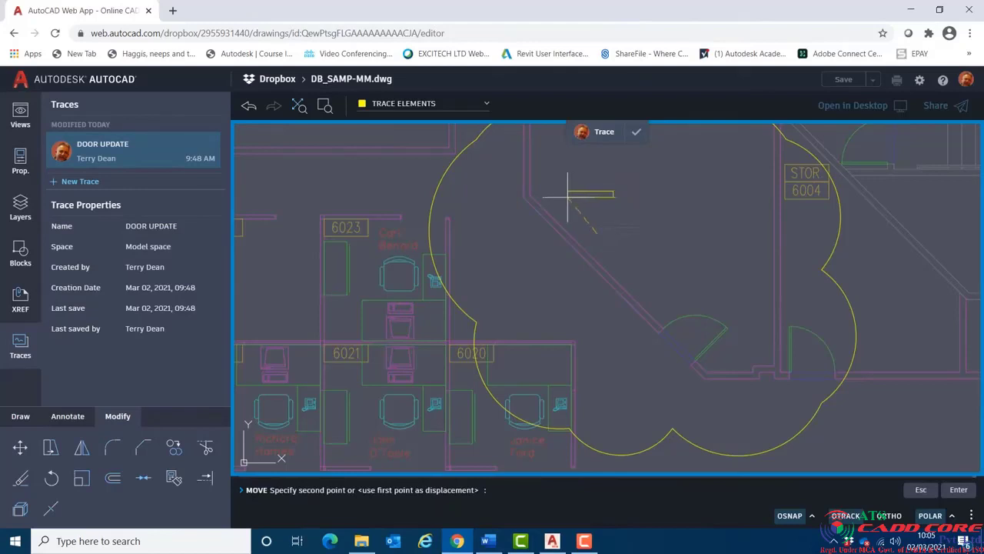
scroll(531, 229, up, 3)
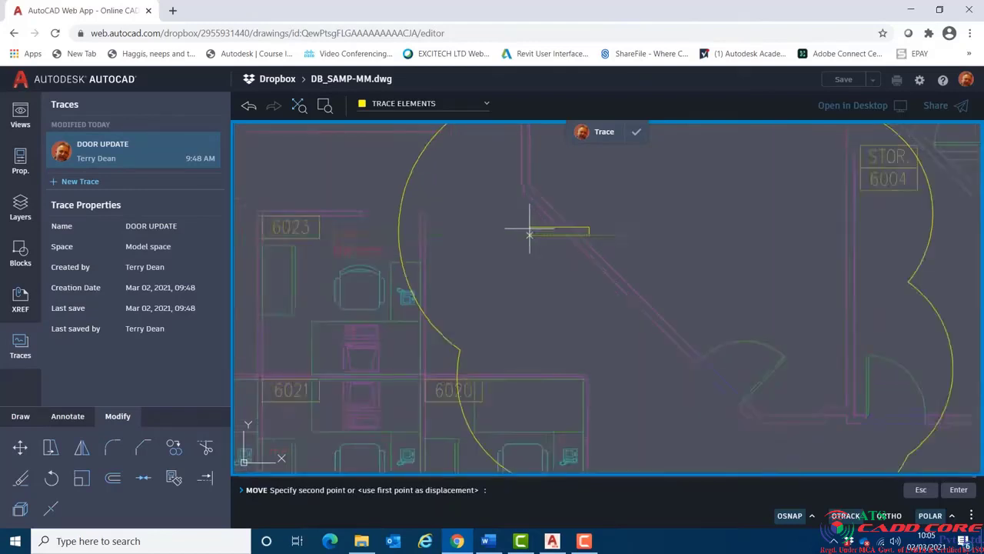
scroll(538, 212, down, 5)
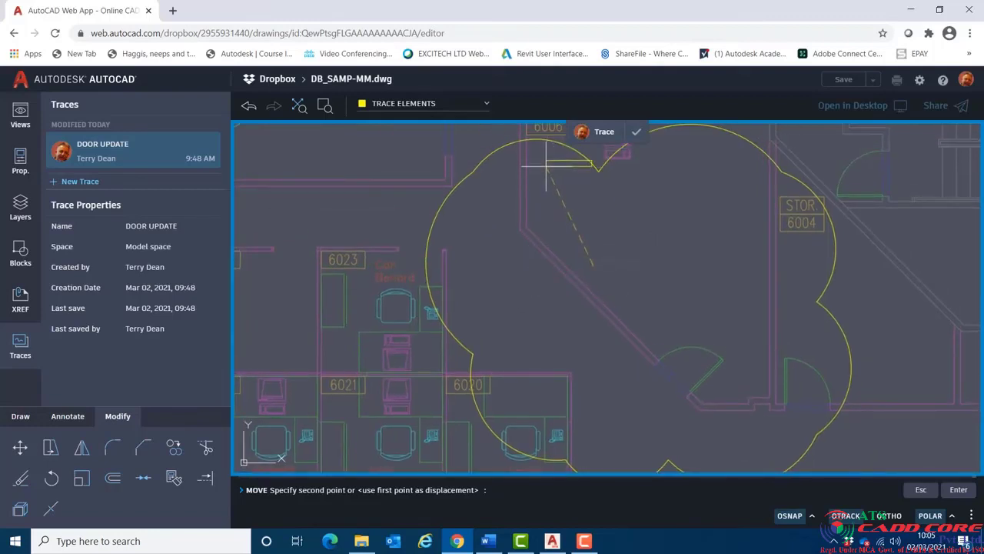
right_click(547, 166)
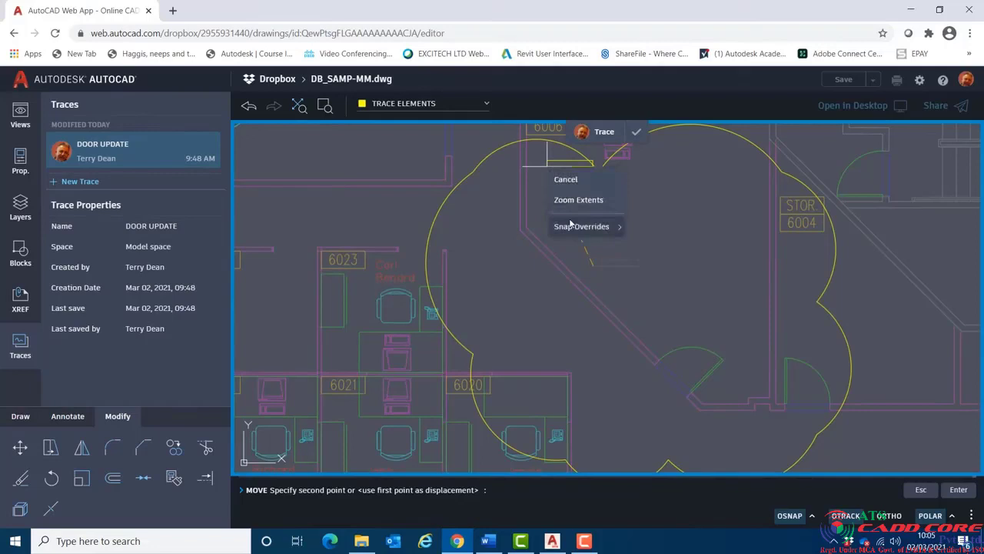
mouse_move(571, 226)
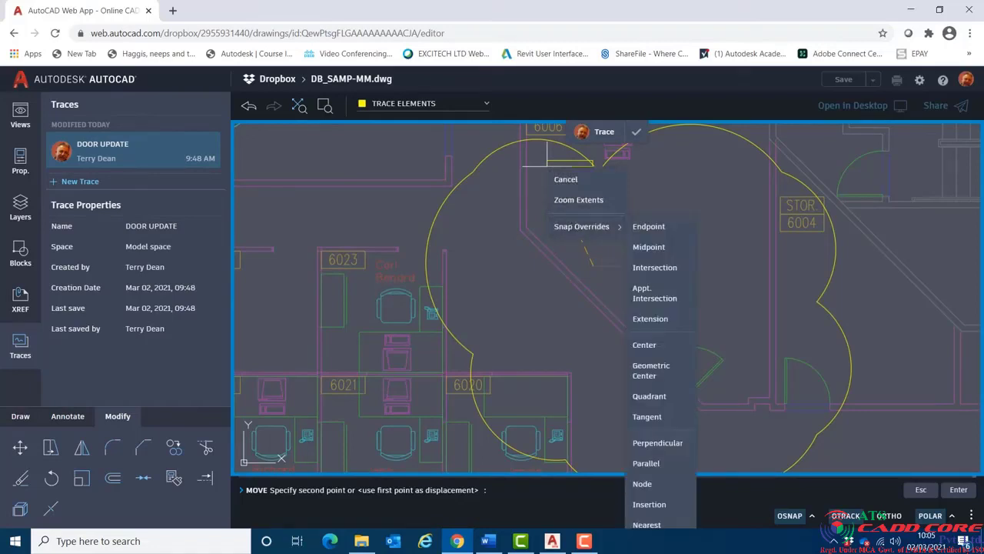
click(648, 524)
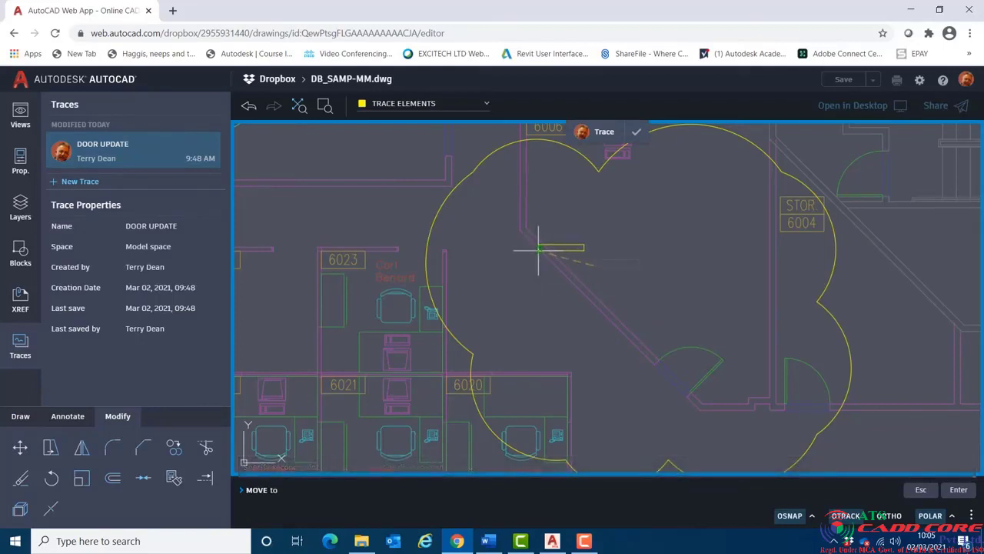
click(538, 248)
Rotate the rectangle about its lower-left corner so that it lies in line with the diagonal wall.
scroll(512, 269, up, 3)
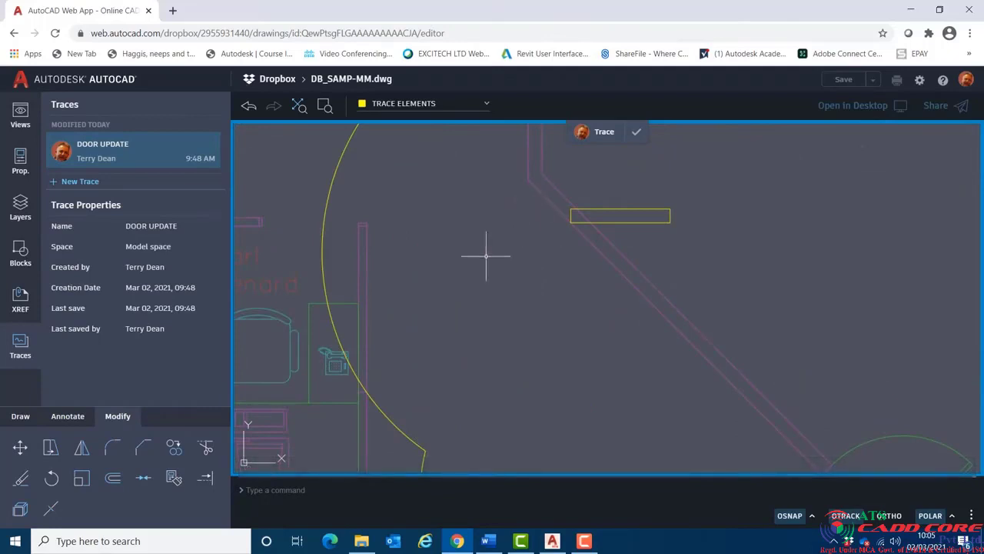
click(51, 479)
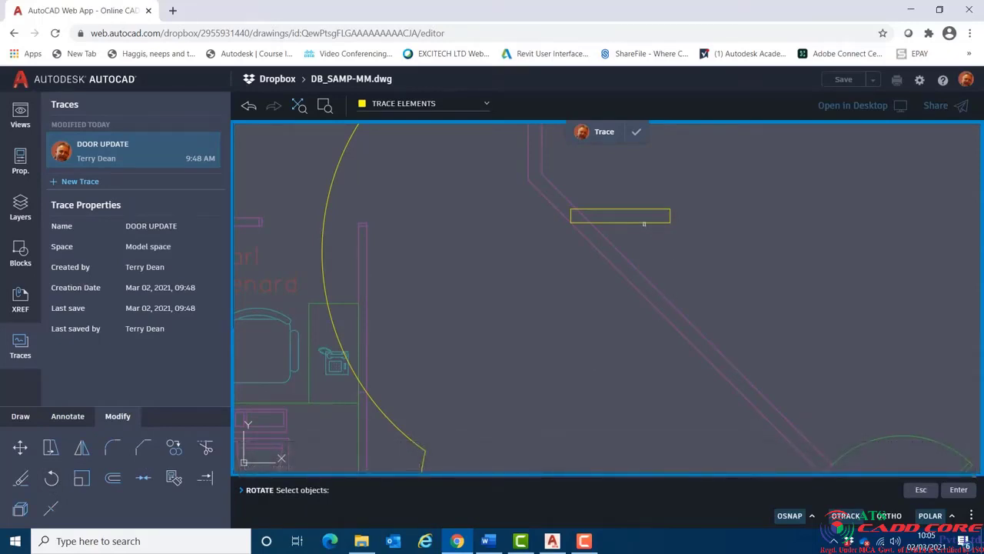
click(644, 222)
right_click(646, 238)
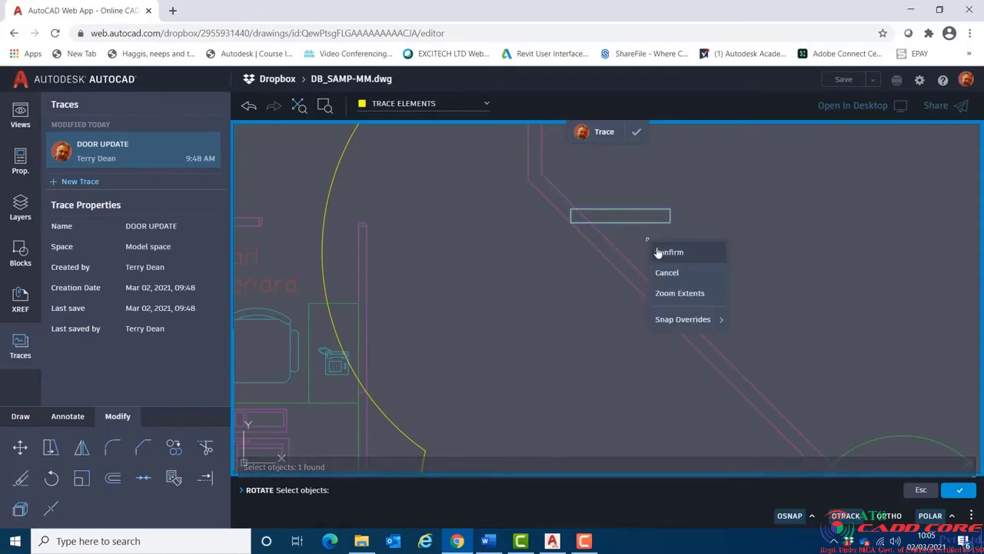
click(658, 253)
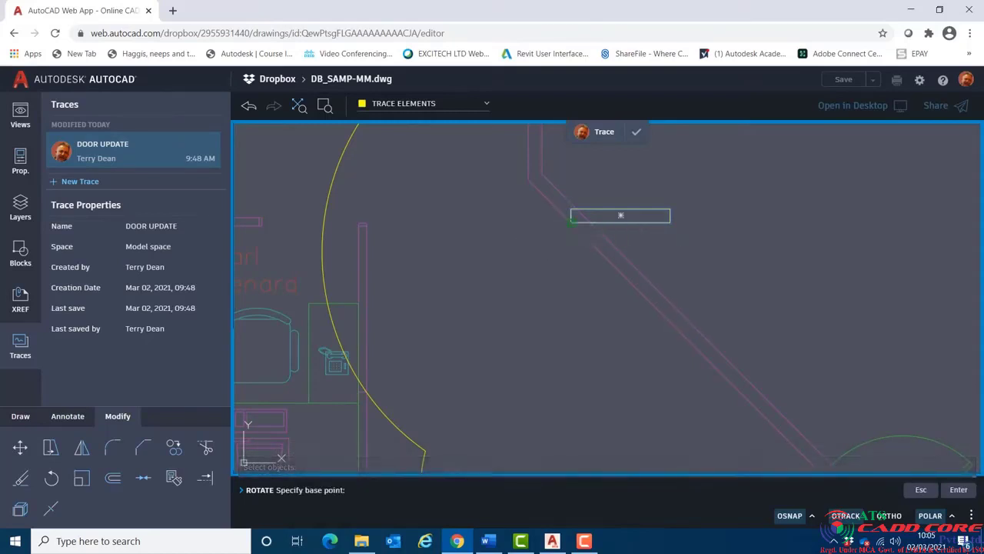
click(571, 222)
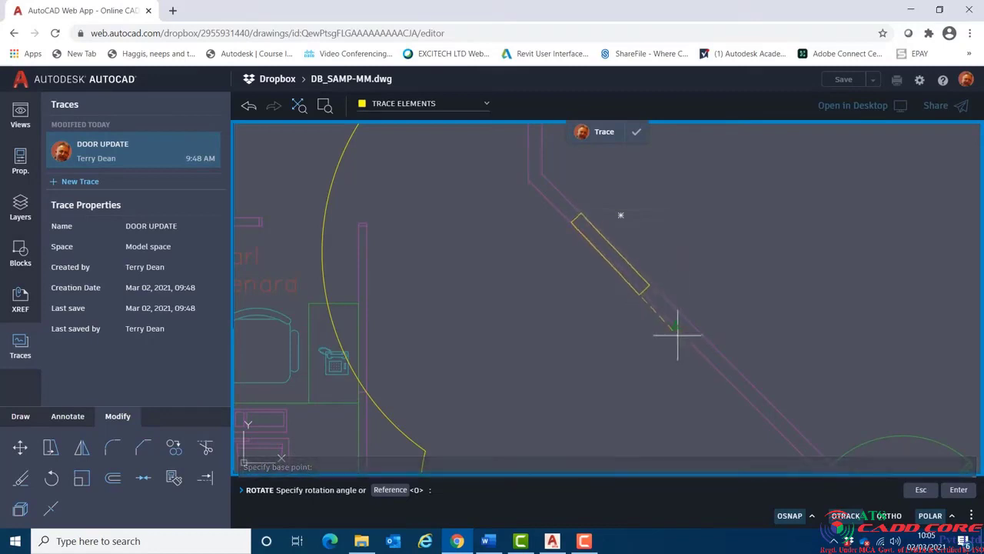
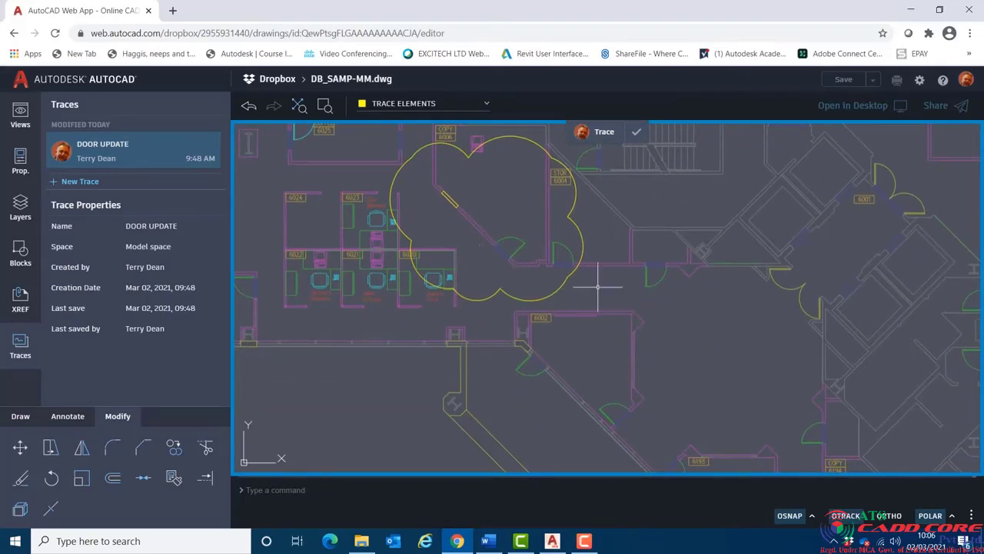
Add a multileader pointing to the revision cloud around copy room 6006 with the text "MOVE DOOR TO LOCATION INDICATED.".
click(73, 418)
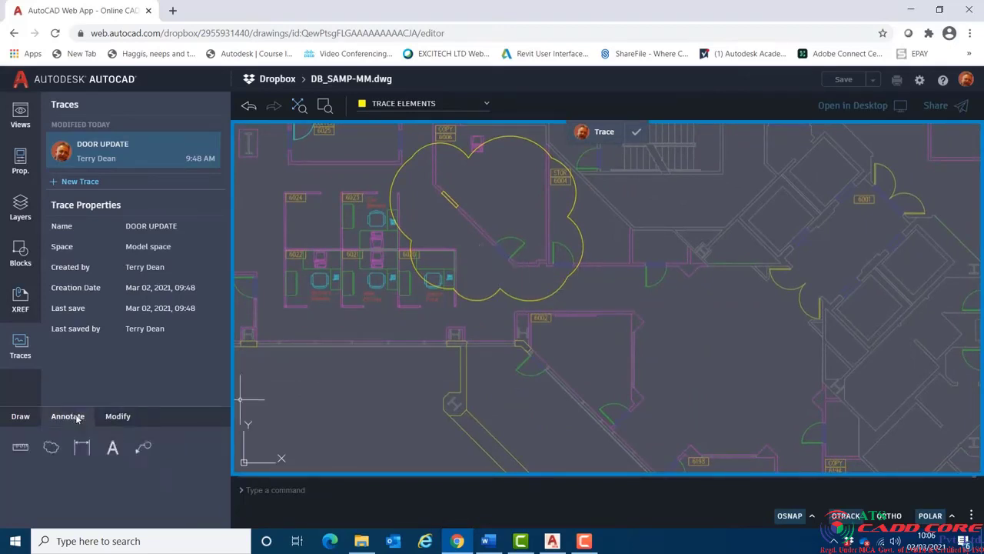
click(142, 449)
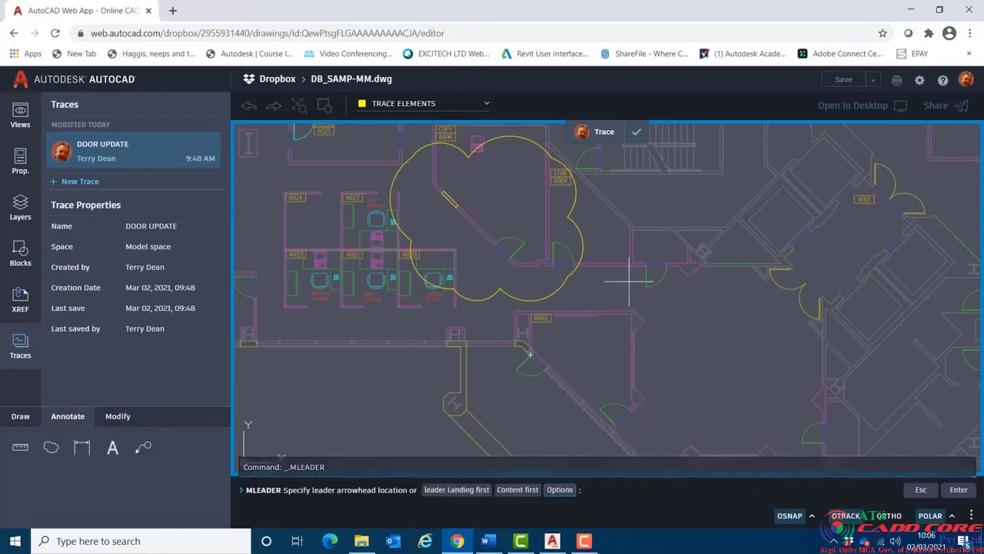
click(570, 275)
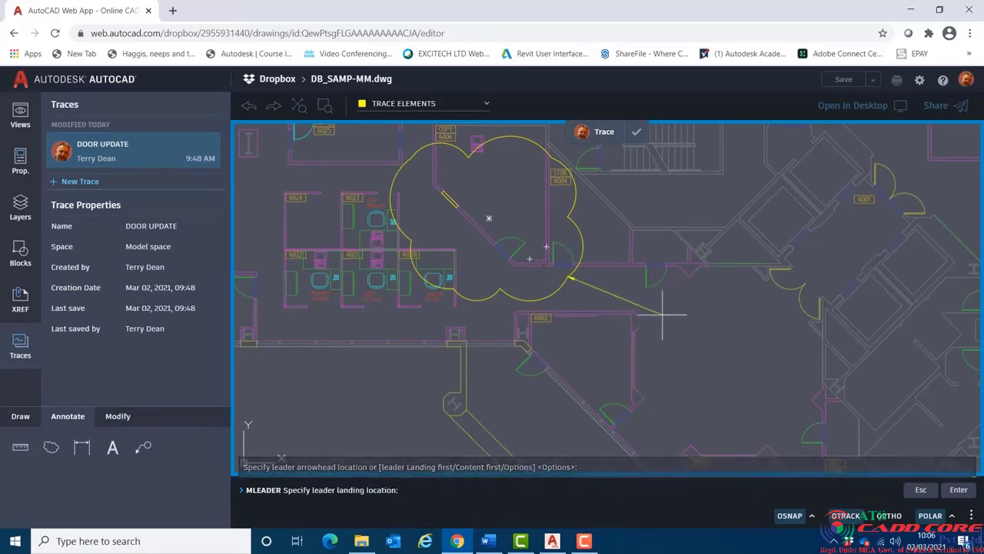
click(669, 314)
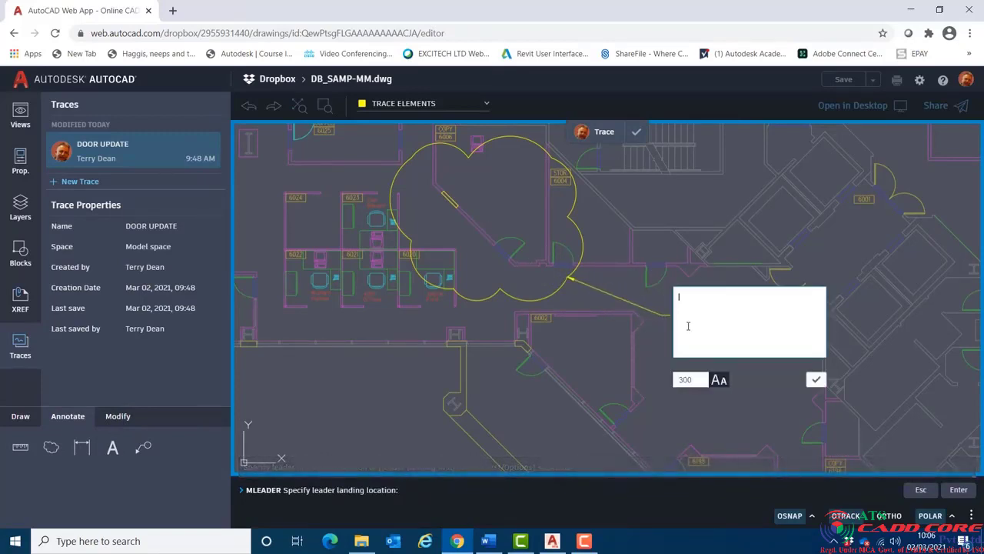
text(MOVE DOOR TO LOCATION INDI)
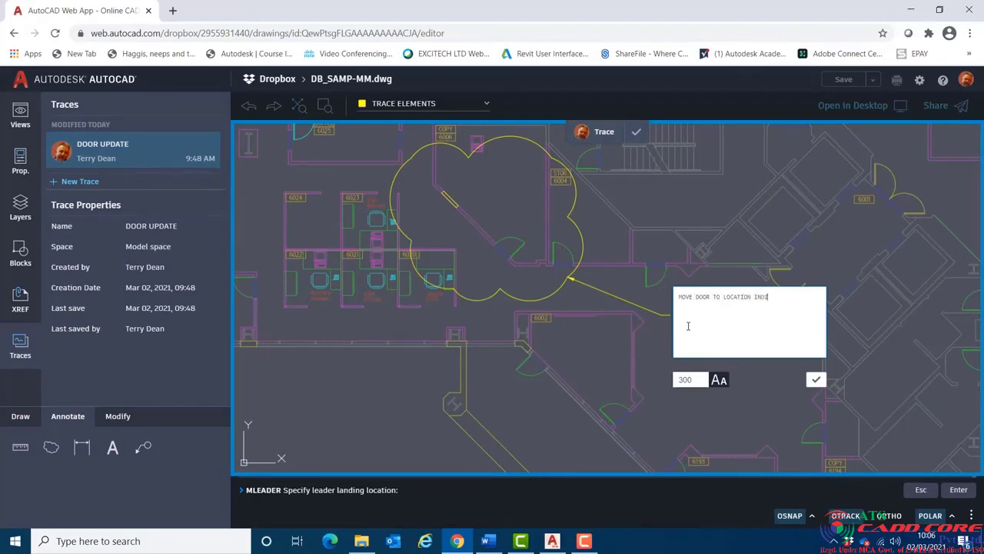
text(CATED)
click(816, 382)
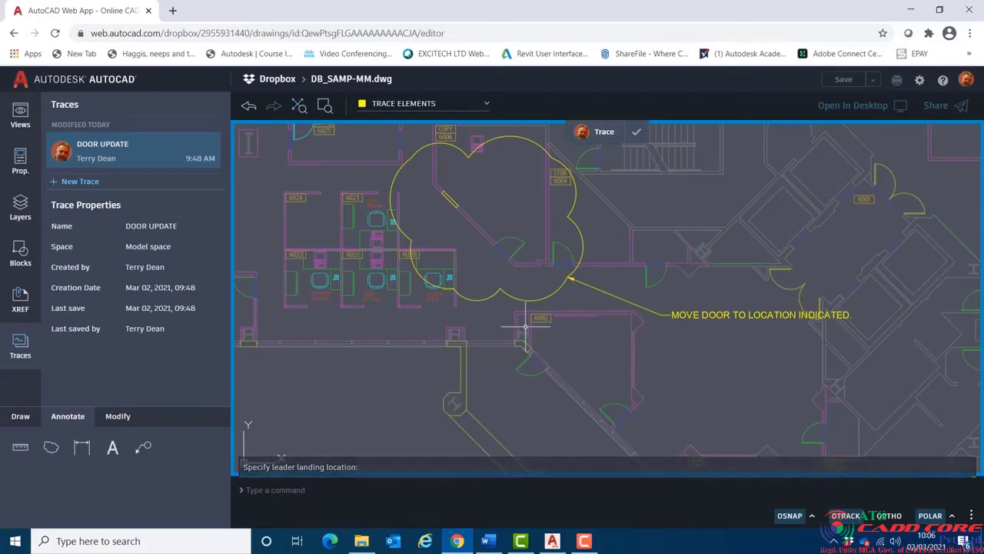
Add a multileader from the lower edge of the revision cloud around office 6032 with the text "DOOR SYMBOL IS MISSING.".
middle_drag(637, 333, 752, 369)
scroll(752, 369, down, 2)
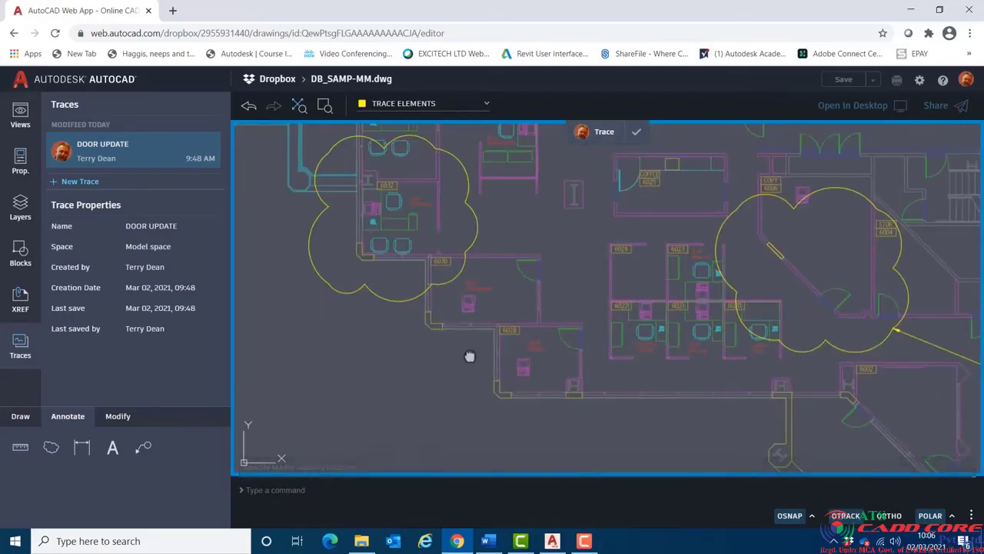
scroll(369, 352, up, 2)
middle_drag(369, 352, 527, 354)
click(143, 450)
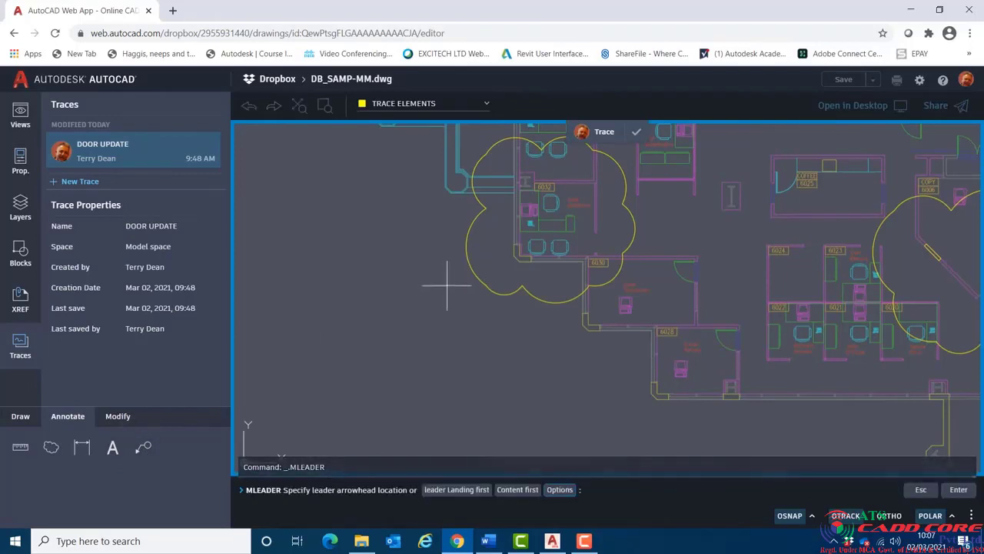
click(484, 287)
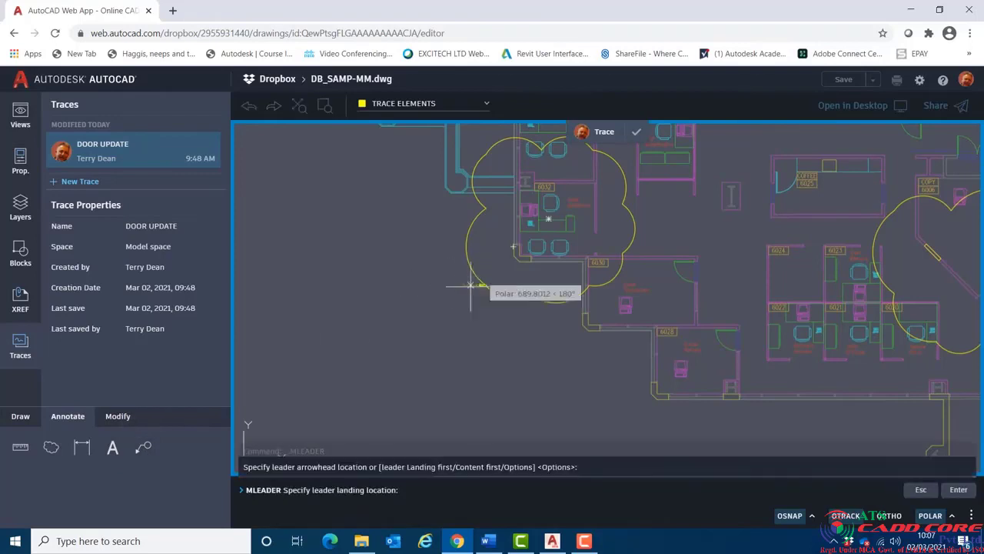
click(441, 330)
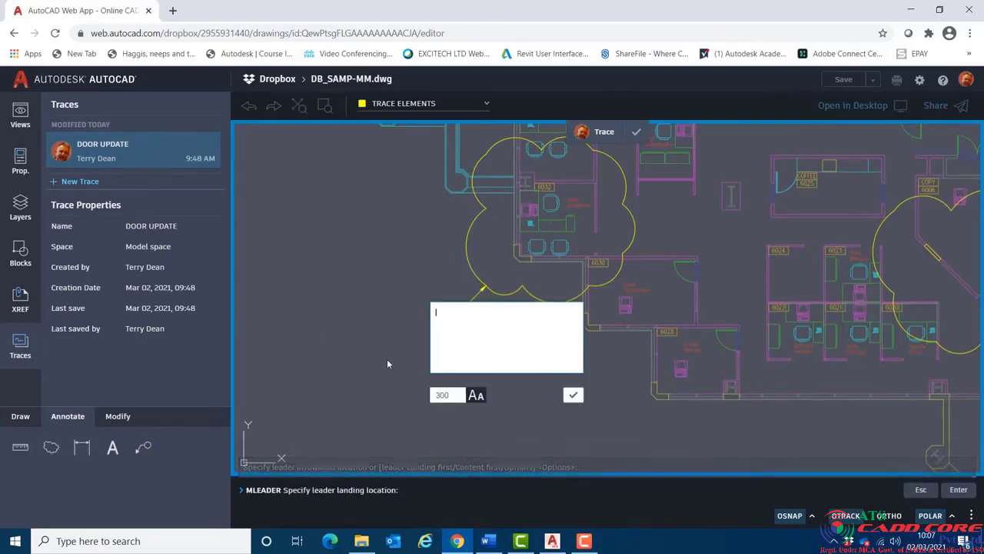
text(DOO)
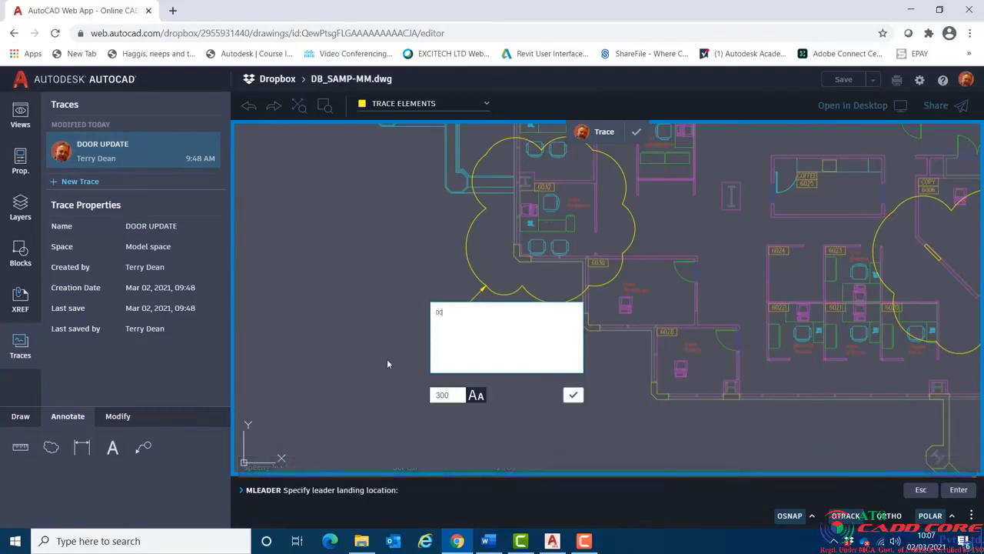
text(R SYMBOL)
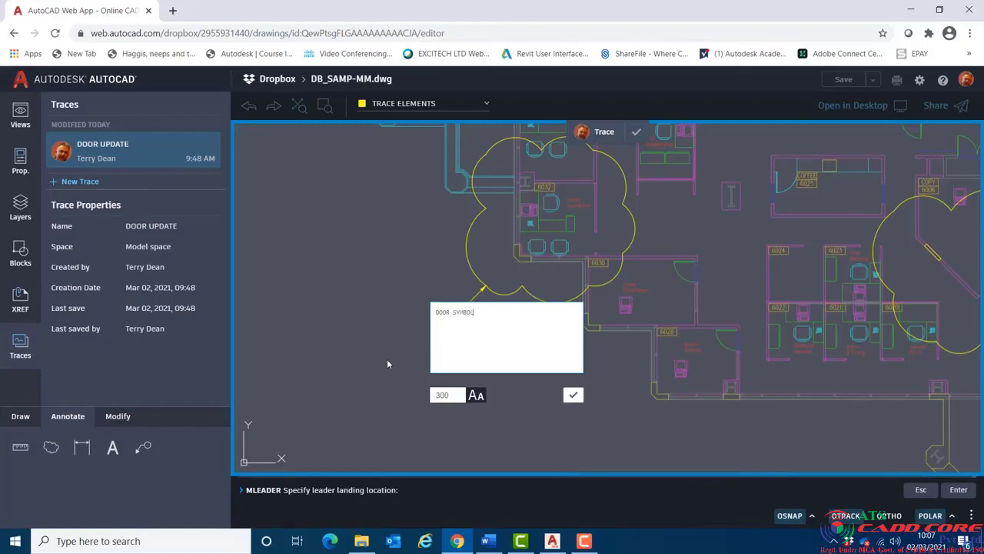
text( IS MISSING.)
click(573, 394)
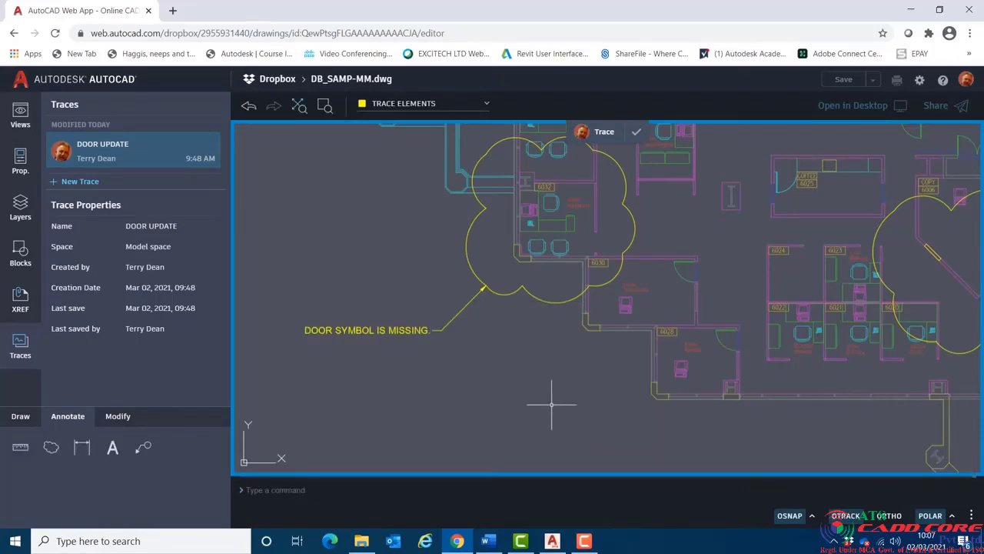
Finish editing the DOOR UPDATE trace and return to the drawing.
middle_click(551, 404)
middle_click(551, 404)
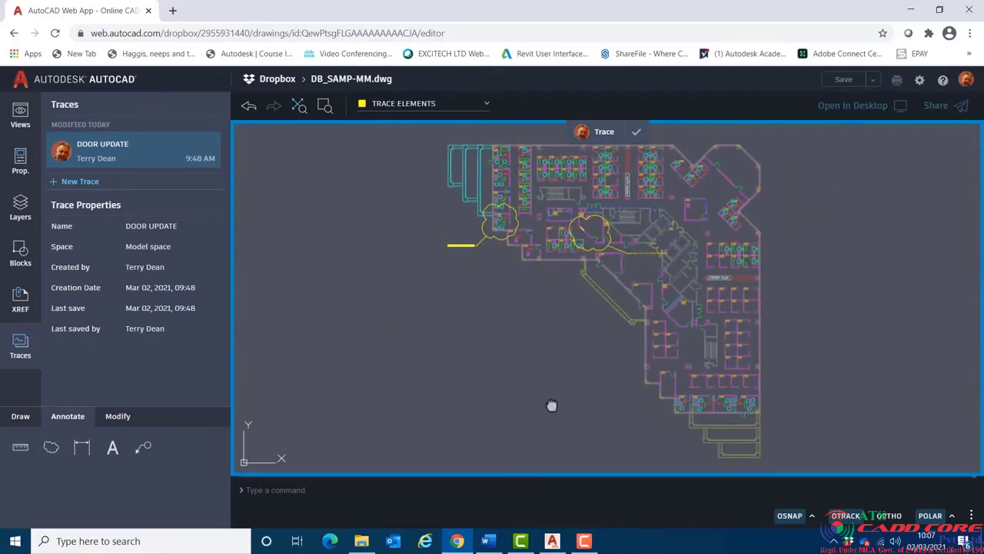
click(637, 134)
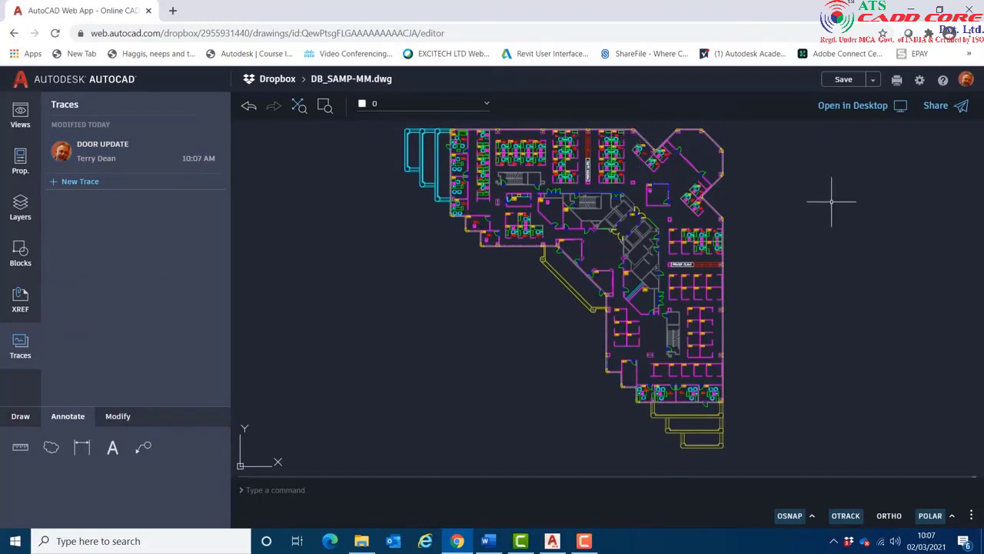
Save the drawing and reopen the DOOR UPDATE trace.
click(844, 81)
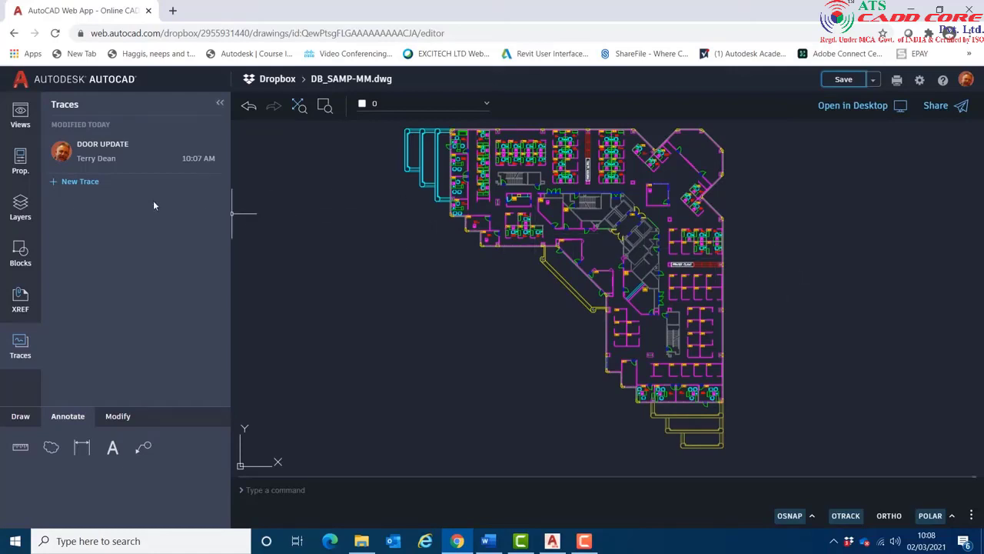
click(108, 154)
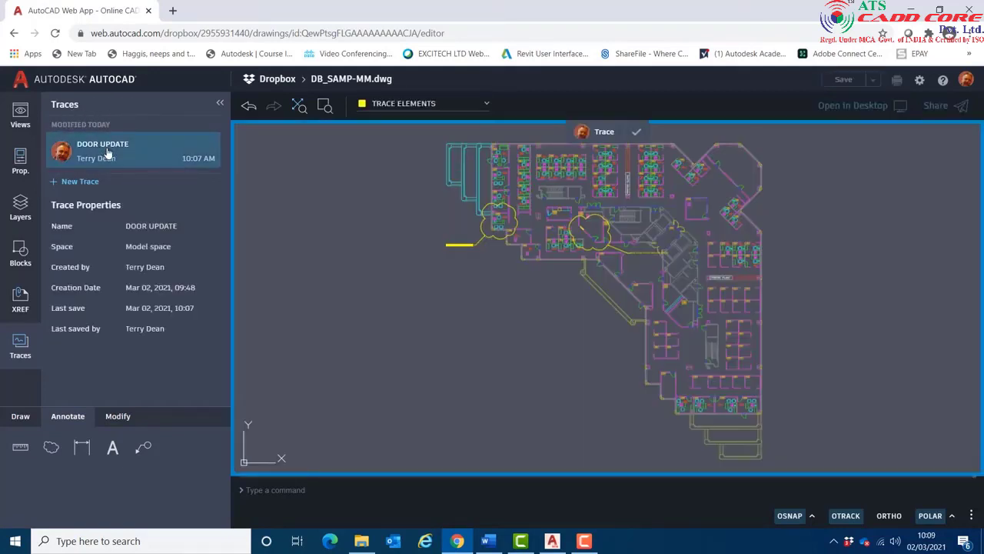
Close and reopen the DOOR UPDATE trace, and finish it to return to the drawing.
right_click(151, 153)
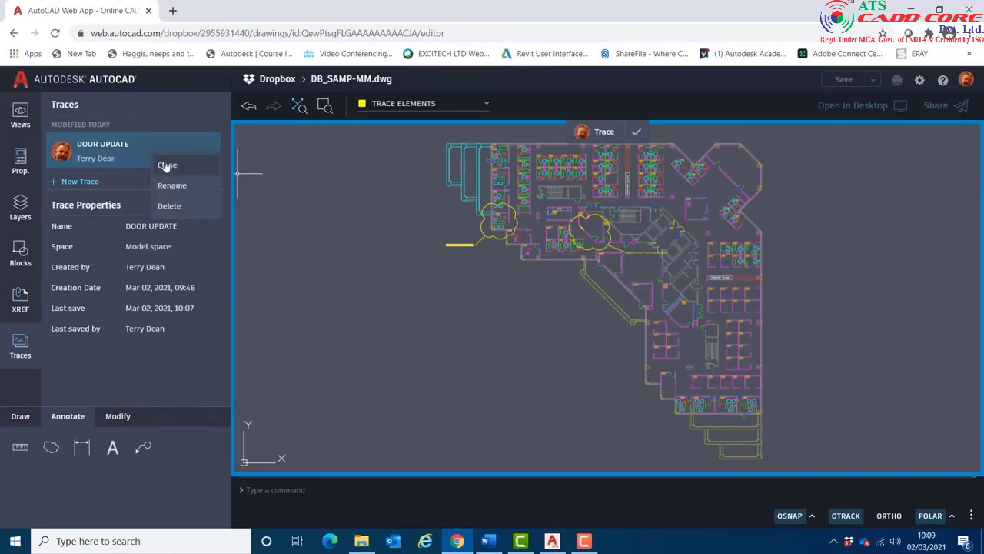
click(167, 166)
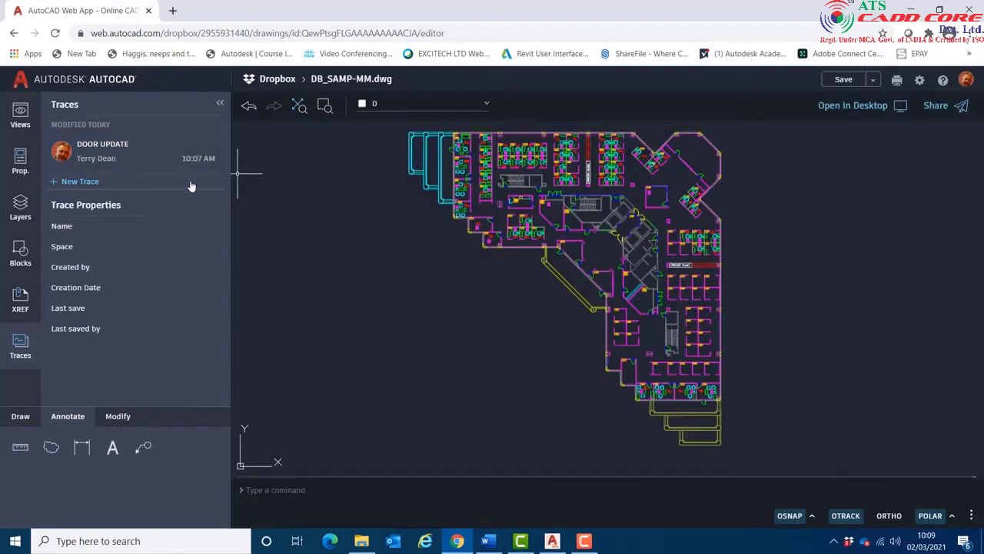
click(120, 161)
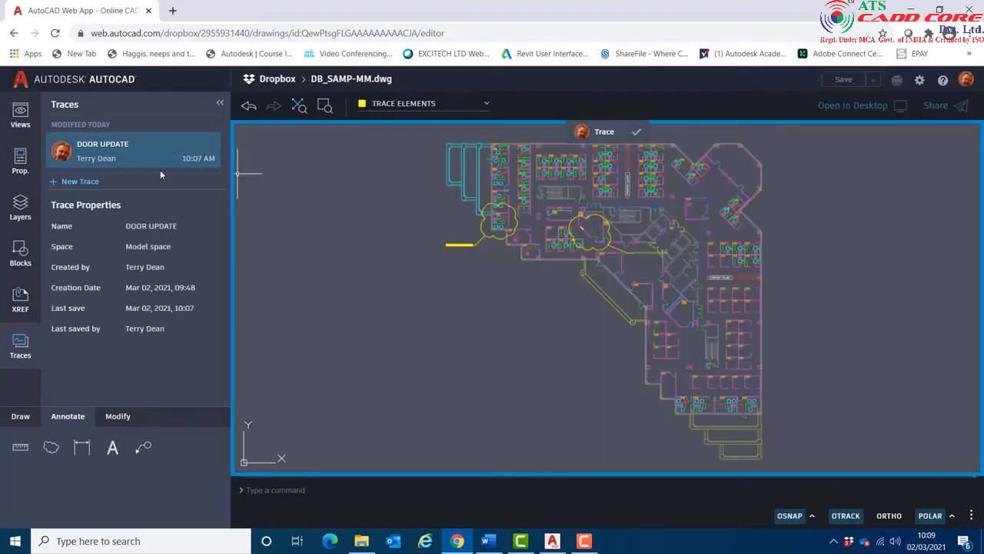
click(637, 133)
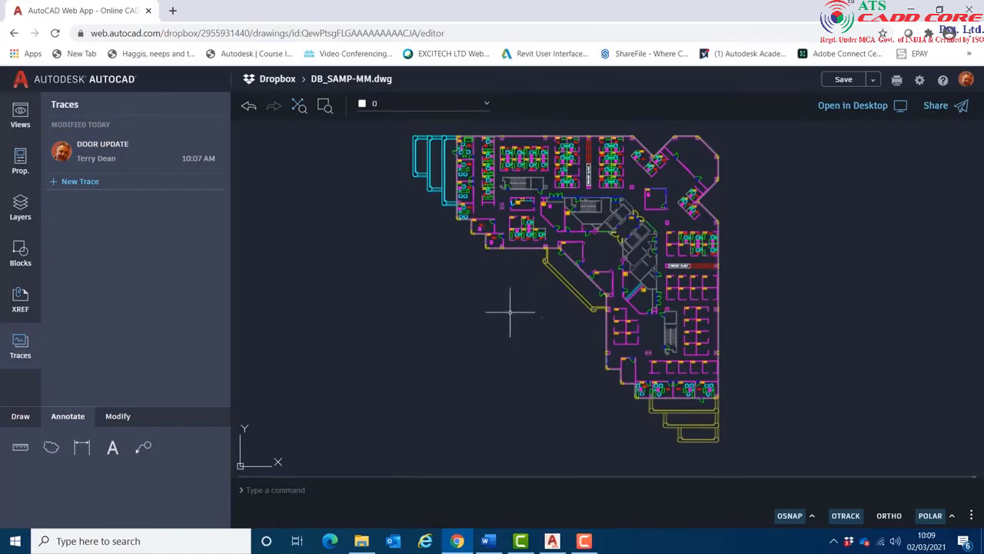
click(116, 156)
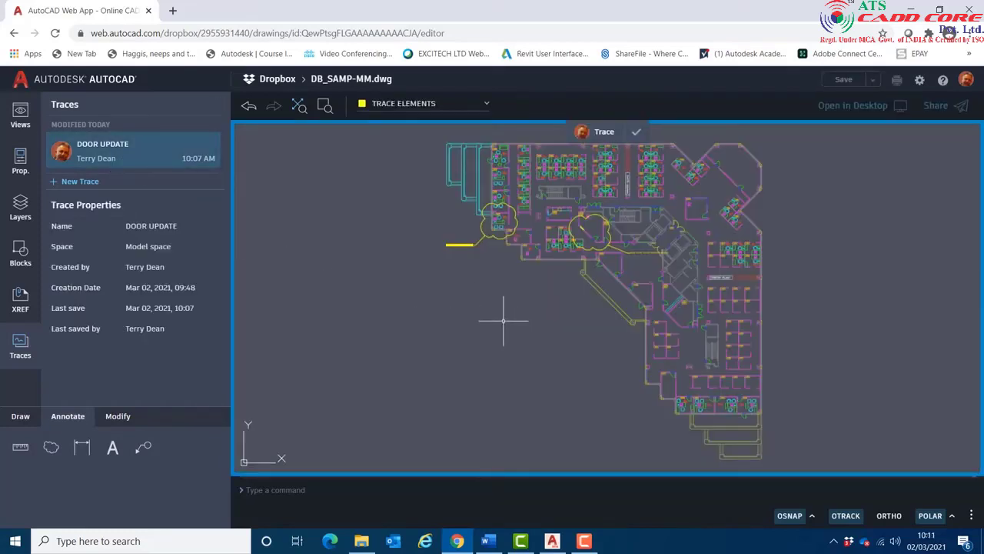
click(635, 136)
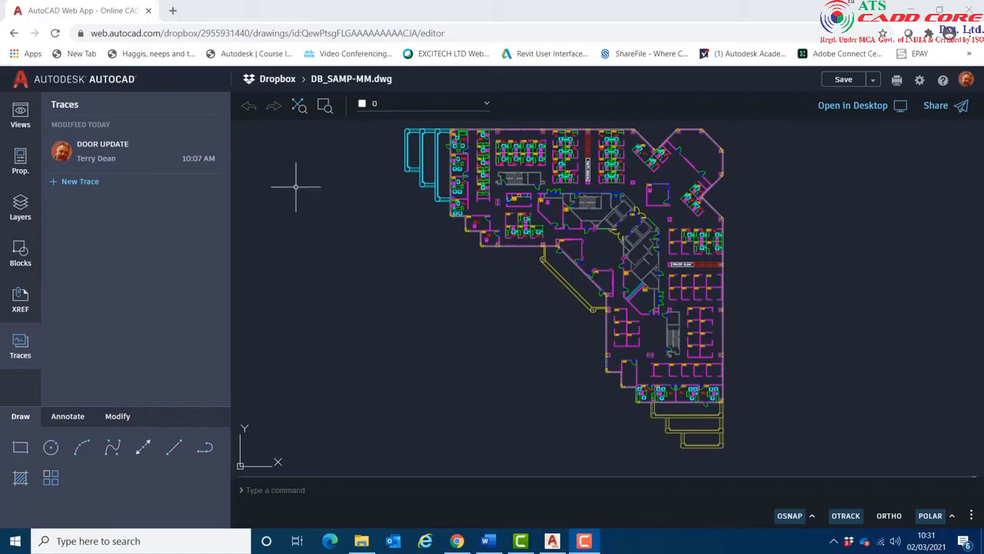
Switch to desktop AutoCAD with DB_SAMP-MM.dwg and display the drawing's list of traces.
click(275, 79)
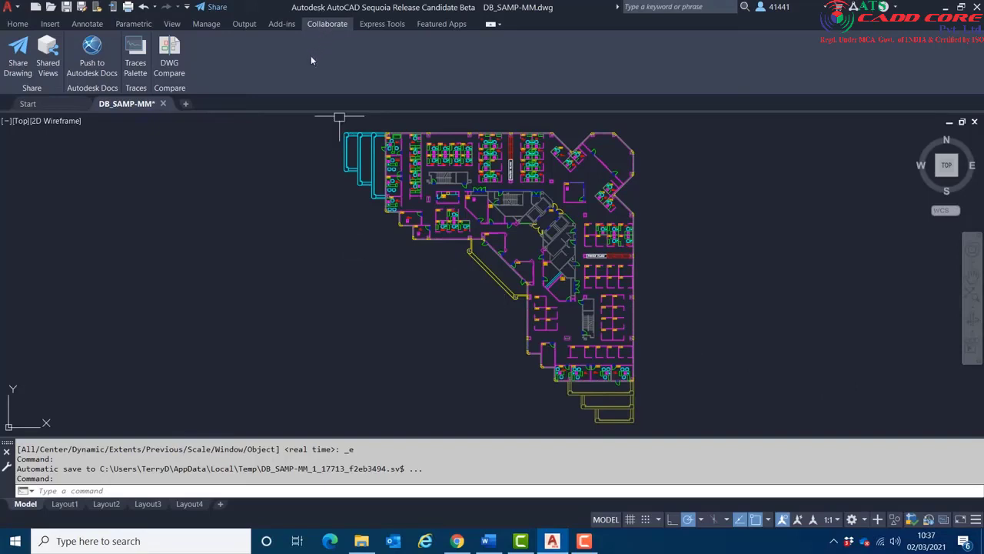
click(135, 66)
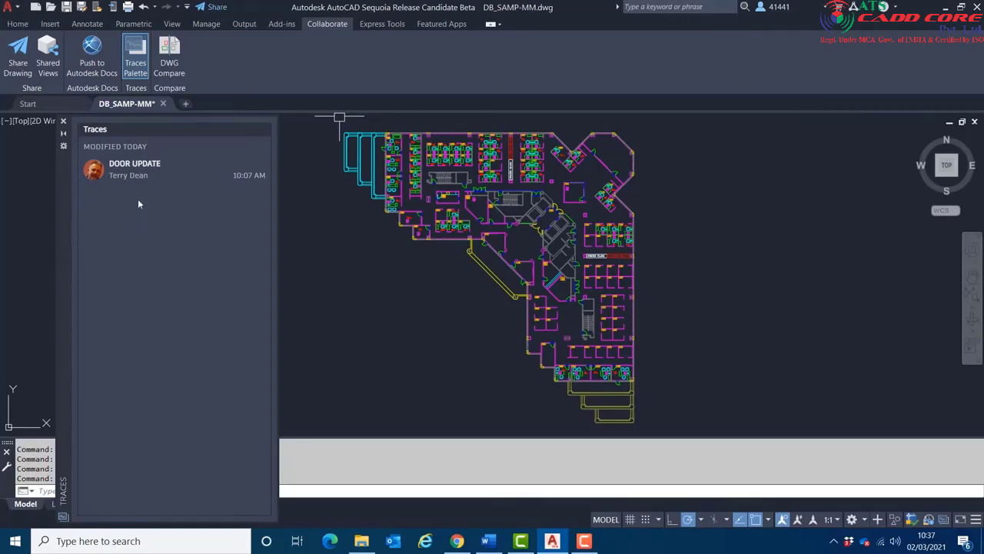
Open the DOOR UPDATE trace in the desktop drawing and close it again.
mouse_move(136, 177)
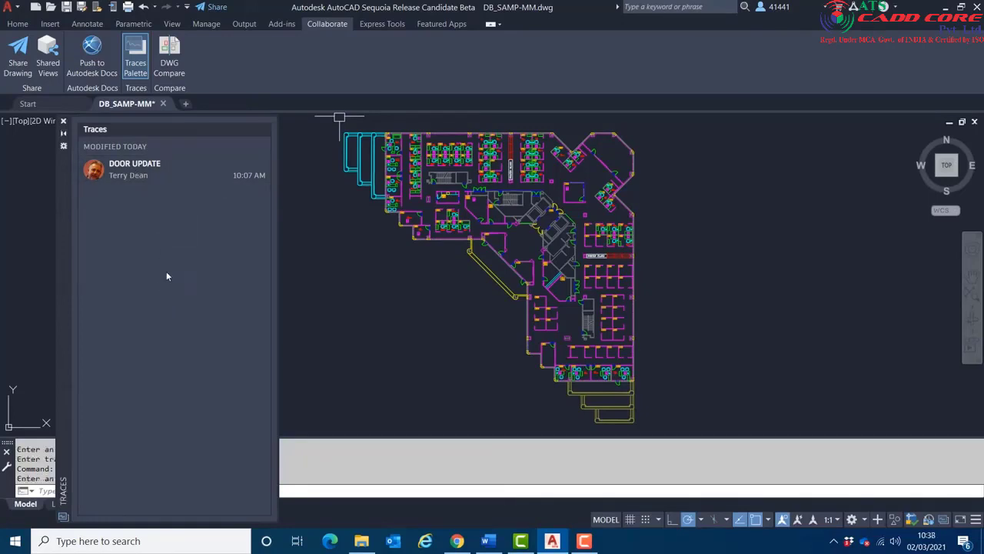
click(140, 173)
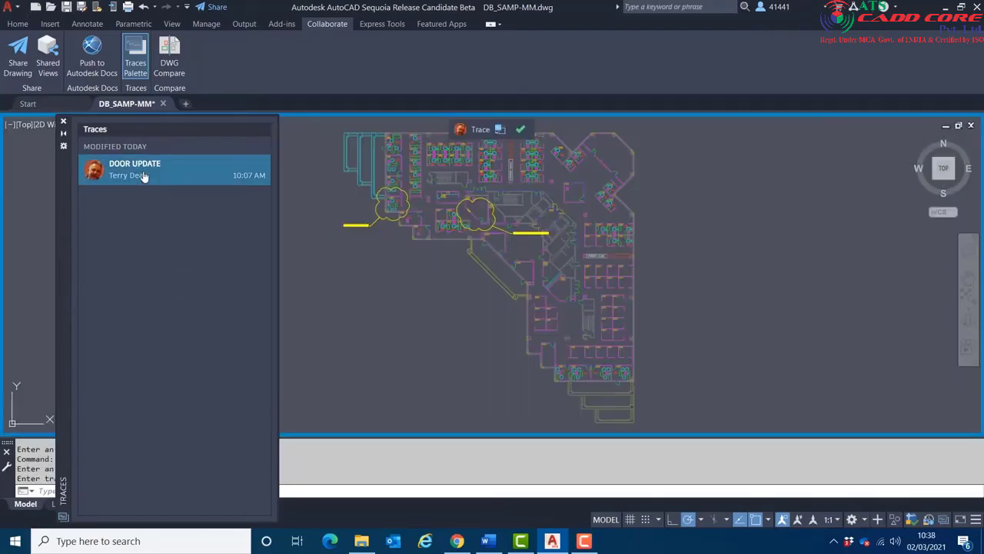
right_click(157, 174)
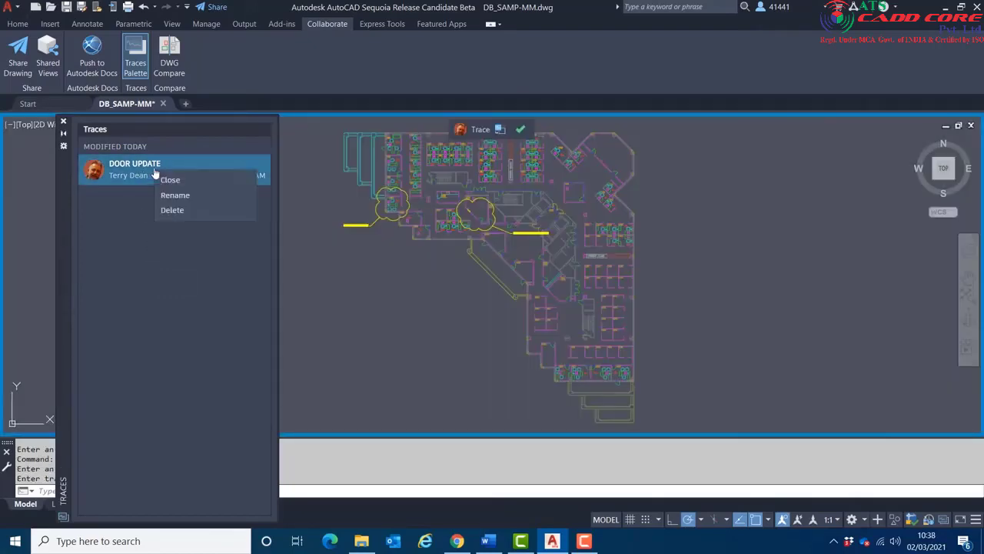
click(170, 180)
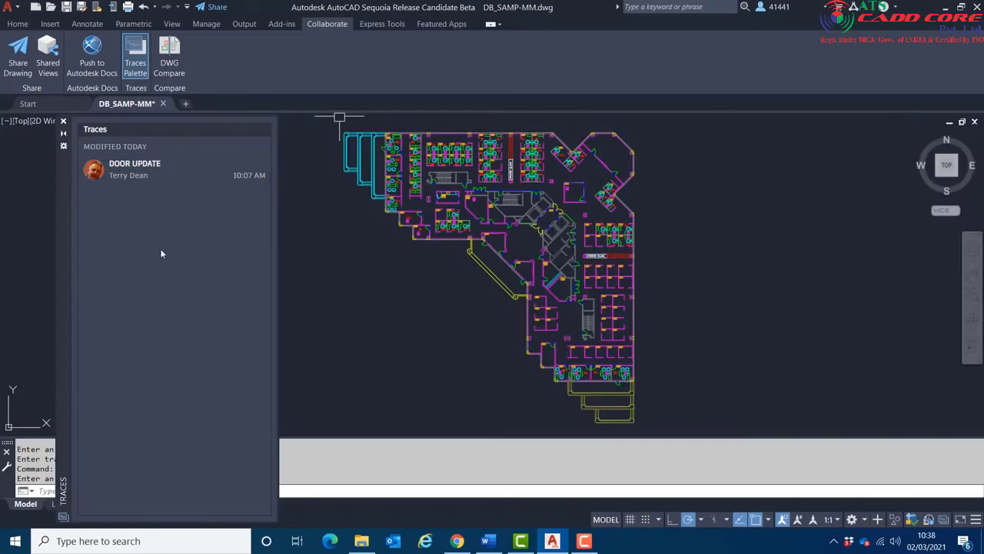
right_click(152, 175)
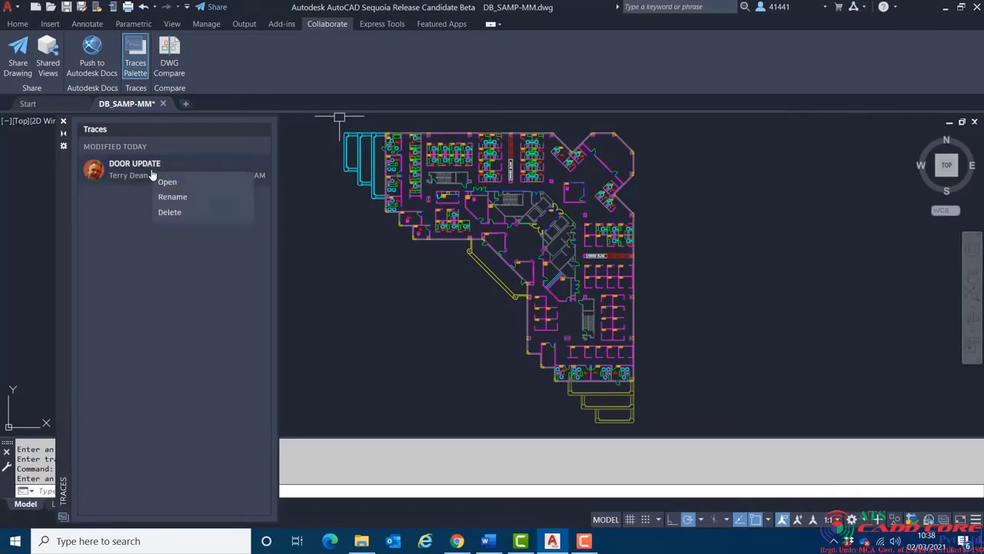
click(156, 258)
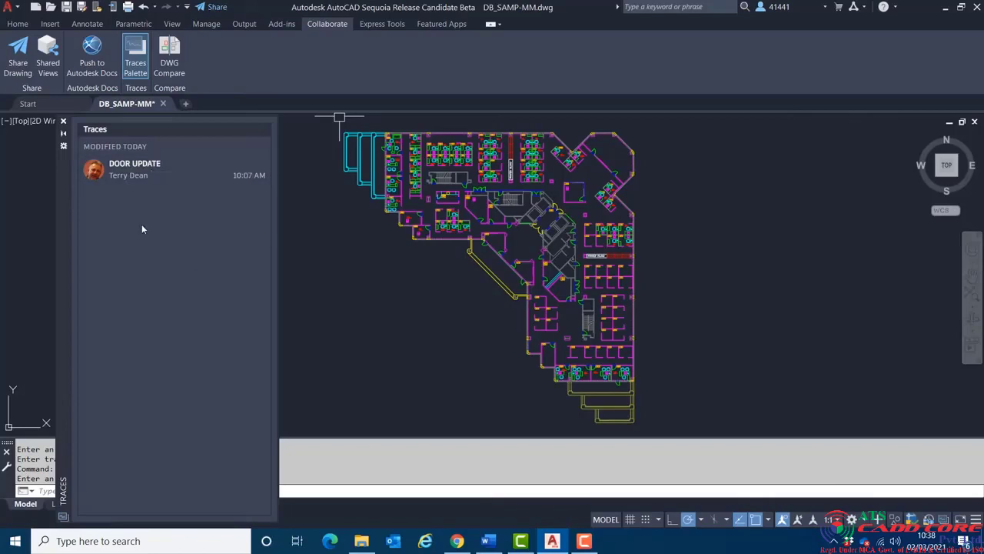
Open the DOOR UPDATE trace and review its two revision clouds and their leader notes.
click(146, 173)
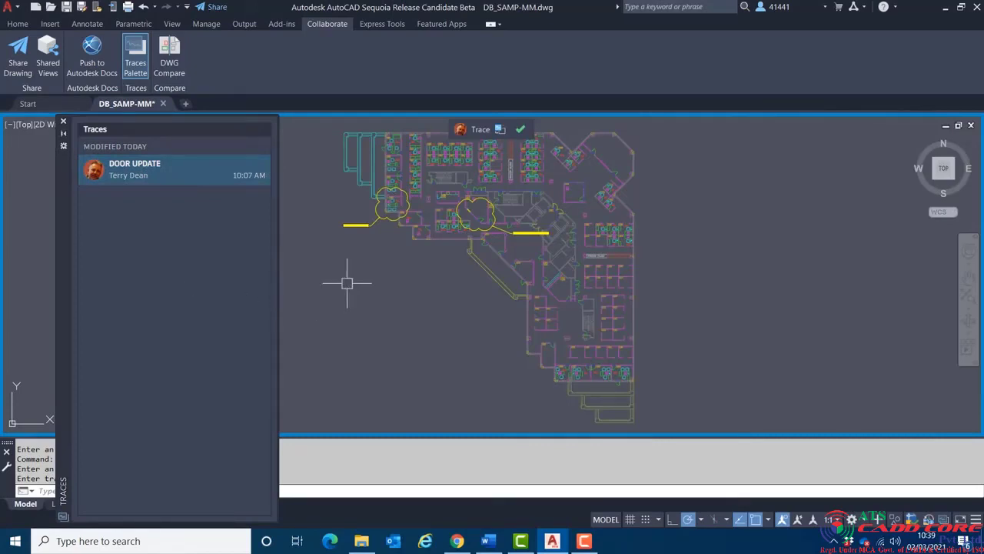
scroll(351, 213, up, 5)
scroll(354, 219, up, 2)
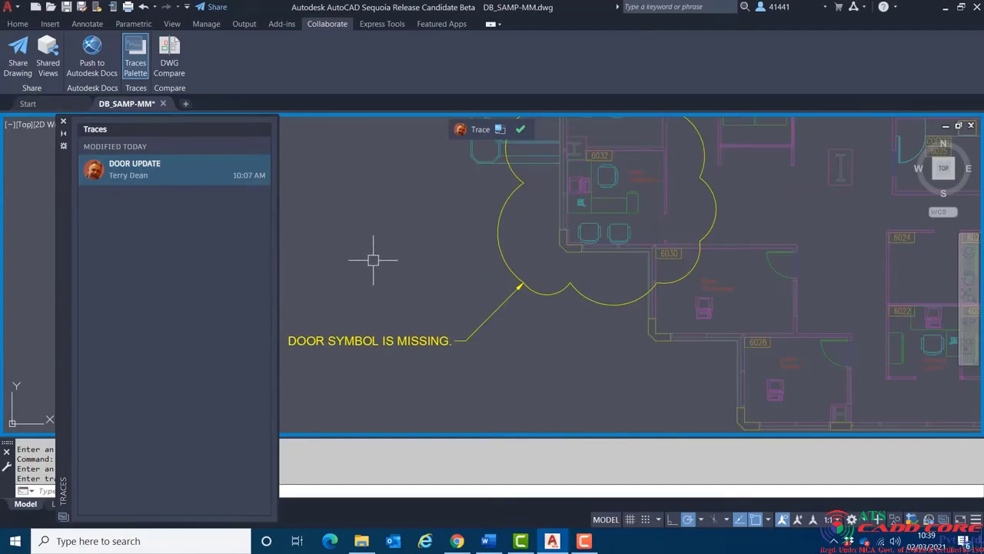
scroll(371, 260, down, 3)
scroll(708, 360, up, 1)
mouse_move(707, 360)
middle_down()
mouse_move(677, 343)
mouse_move(456, 300)
mouse_move(716, 341)
middle_up()
scroll(691, 332, down, 2)
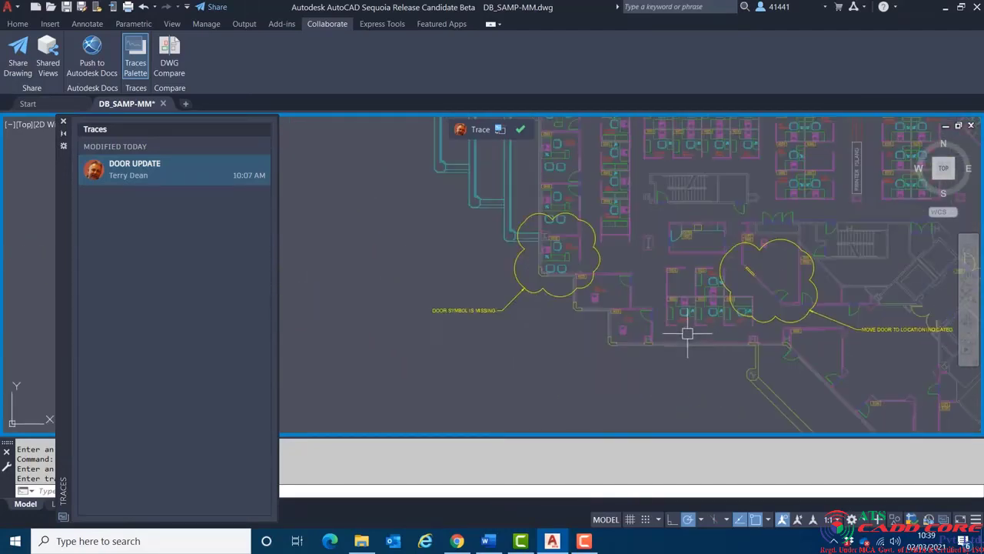
middle_drag(564, 395, 452, 381)
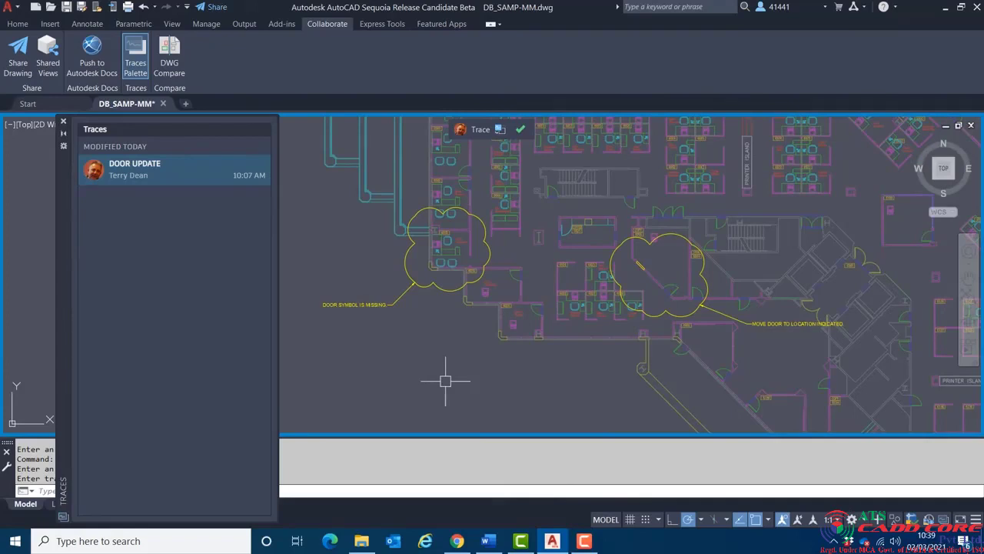
Send the DOOR UPDATE trace behind the drawing so the host geometry around office 6032 can be edited.
click(499, 130)
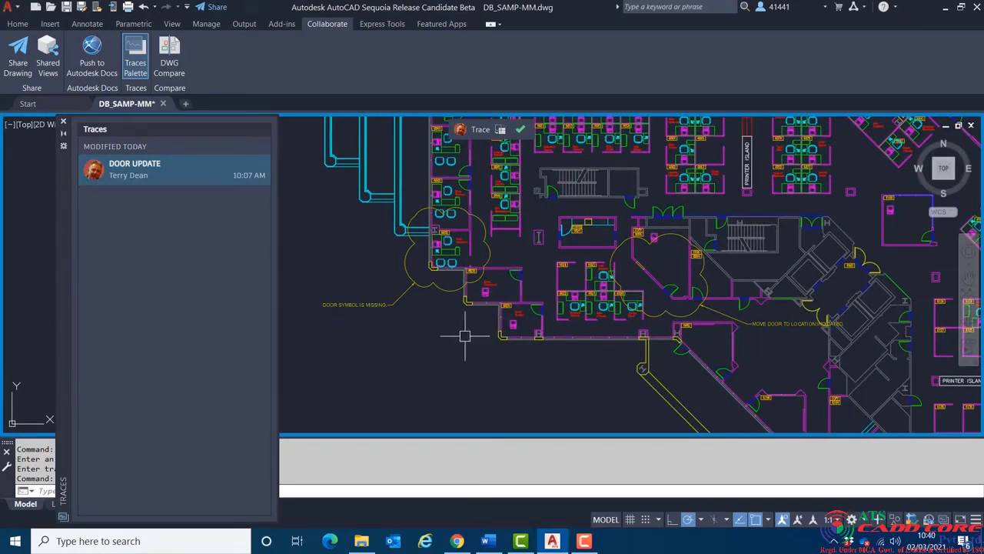
scroll(468, 340, up, 5)
mouse_move(454, 270)
middle_down()
mouse_move(439, 279)
mouse_move(472, 405)
mouse_move(500, 351)
middle_up()
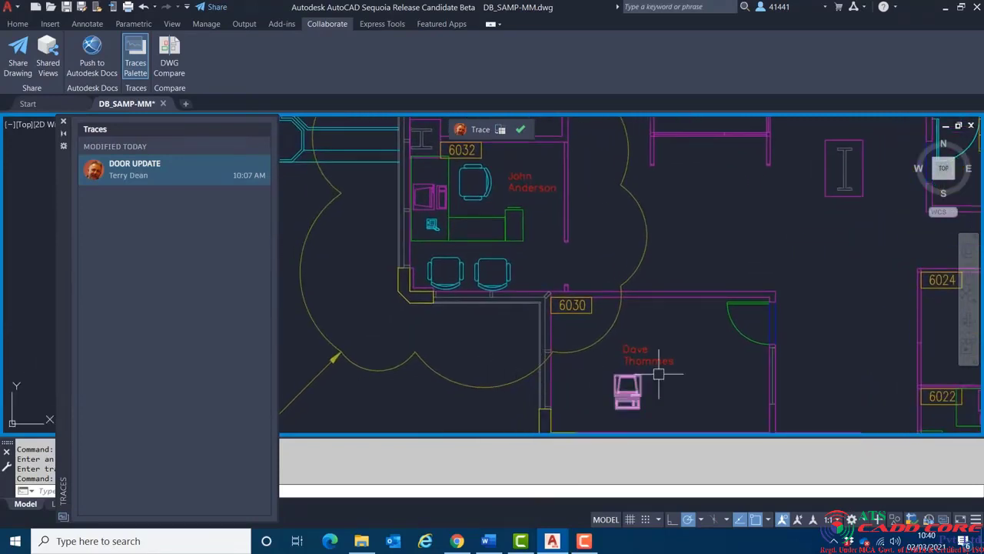
Copy the door symbol of office 6030 from its hinge corner to the upper wall corner of office 6032's door opening.
click(740, 336)
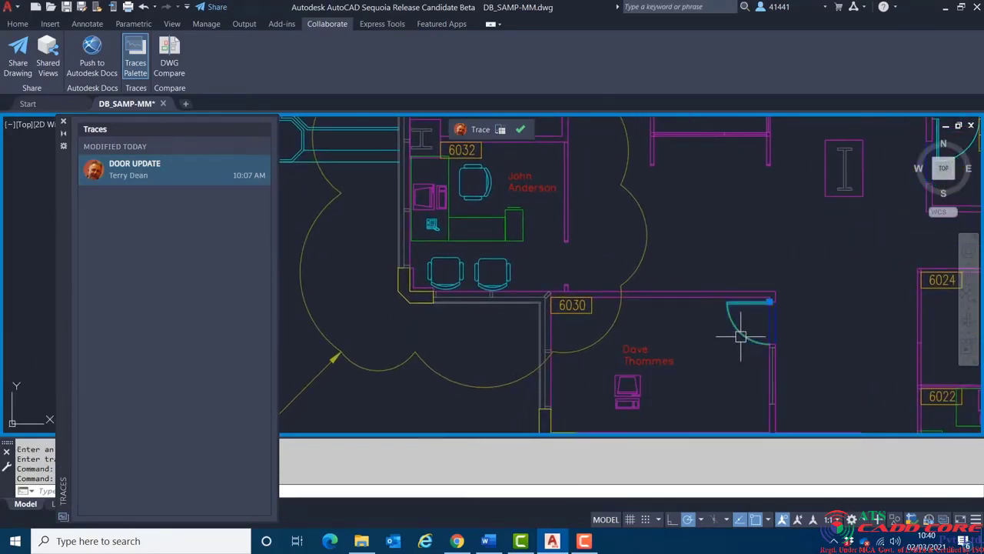
right_click(719, 327)
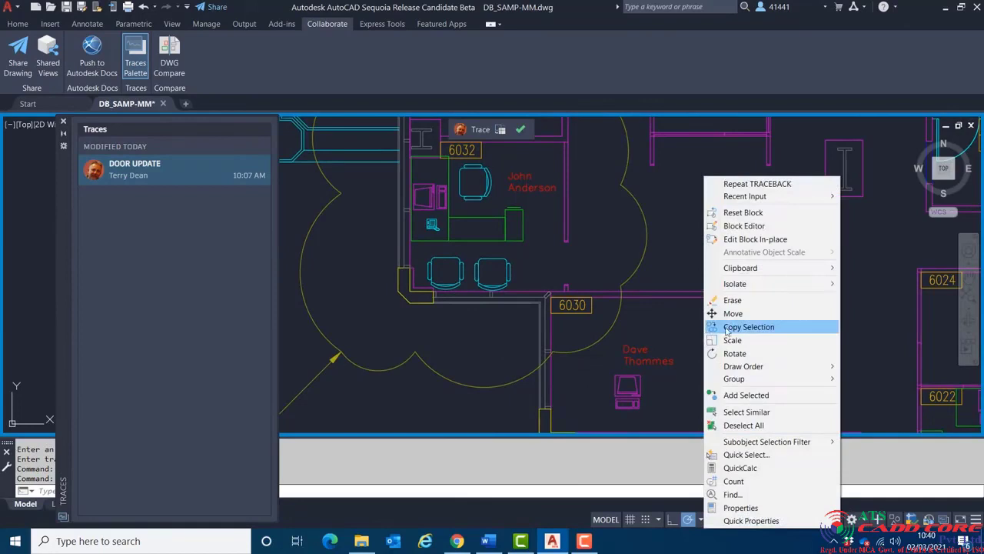
click(740, 328)
scroll(771, 315, up, 5)
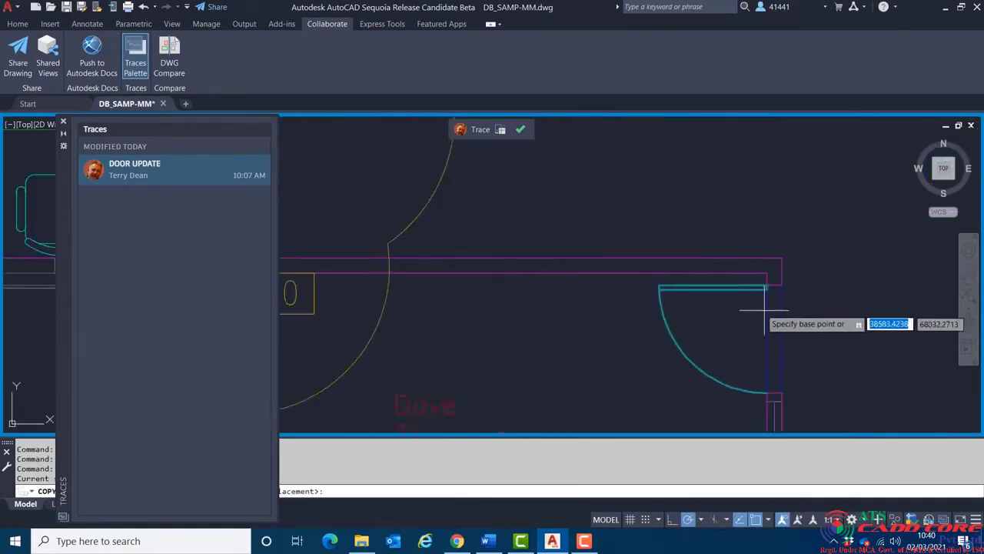
click(774, 273)
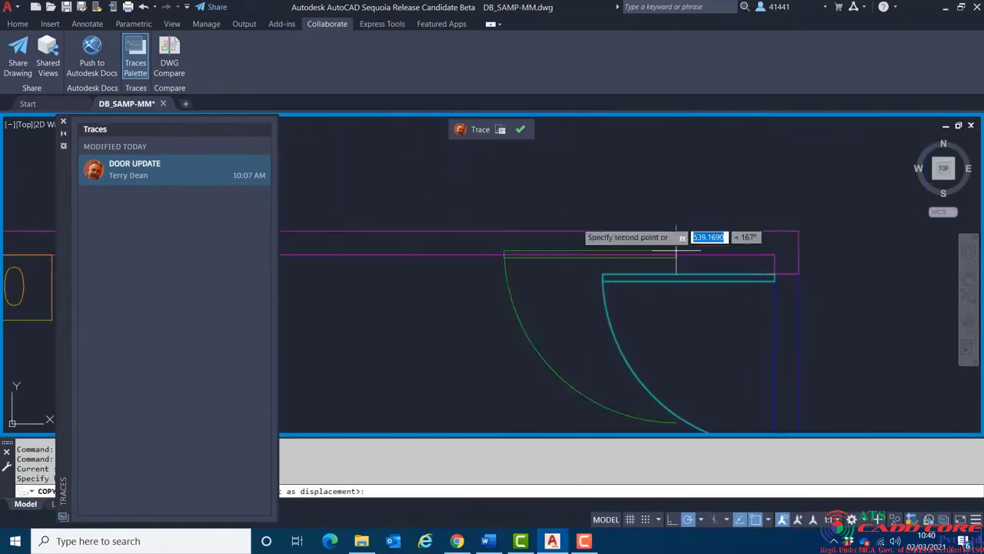
middle_drag(505, 213, 782, 422)
scroll(503, 303, down, 3)
scroll(528, 292, up, 2)
scroll(420, 270, up, 3)
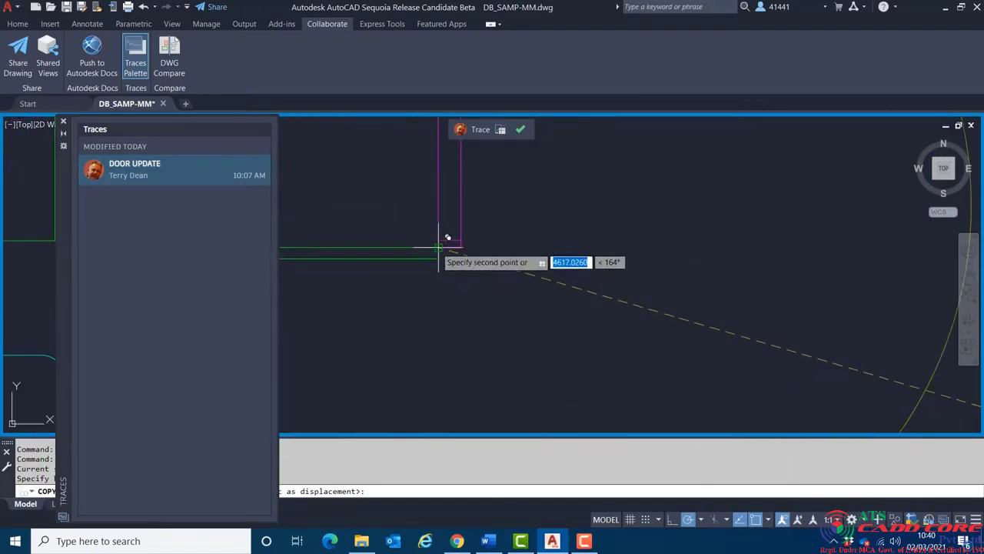
click(442, 251)
scroll(442, 251, down, 3)
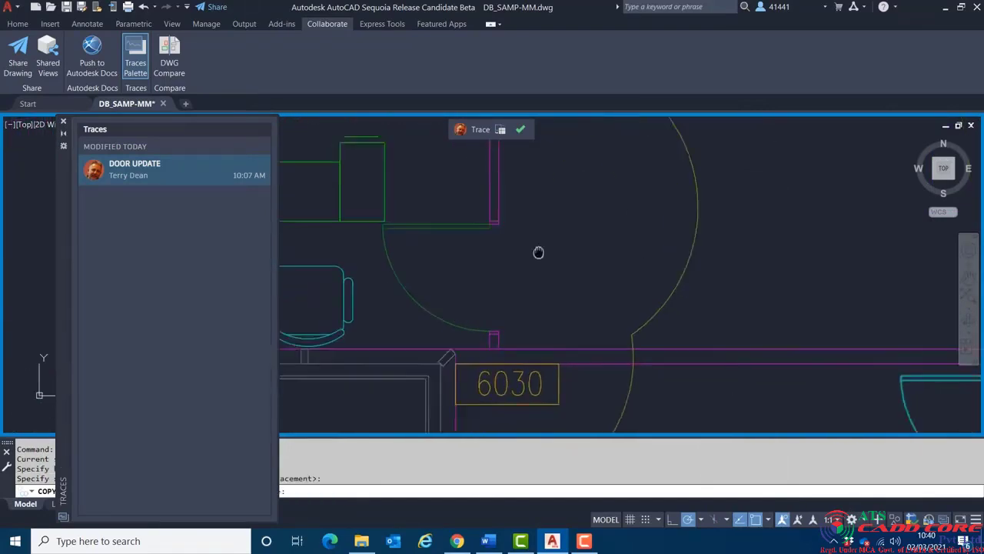
scroll(561, 231, up, 1)
right_click(603, 204)
click(633, 224)
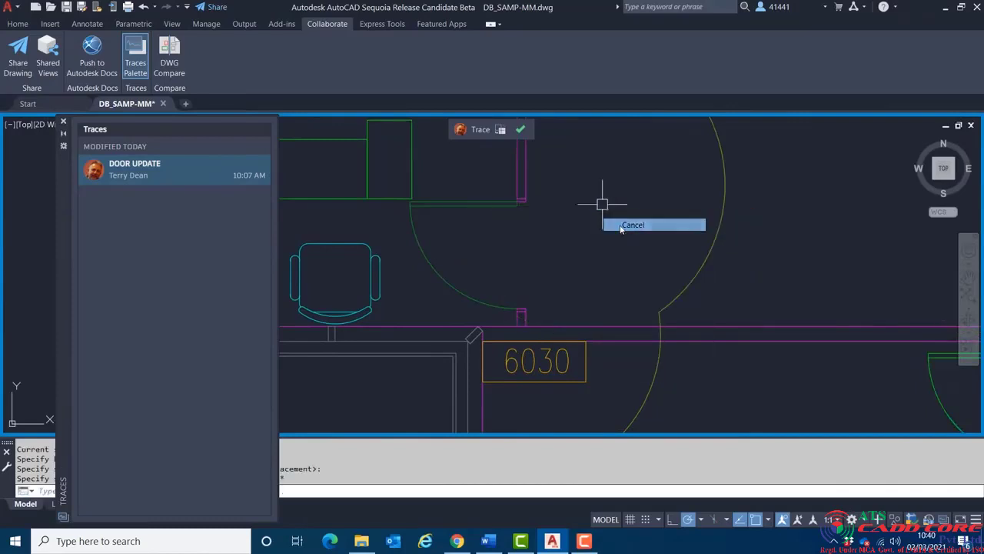
mouse_move(515, 259)
middle_down()
mouse_move(530, 237)
mouse_move(522, 228)
middle_up()
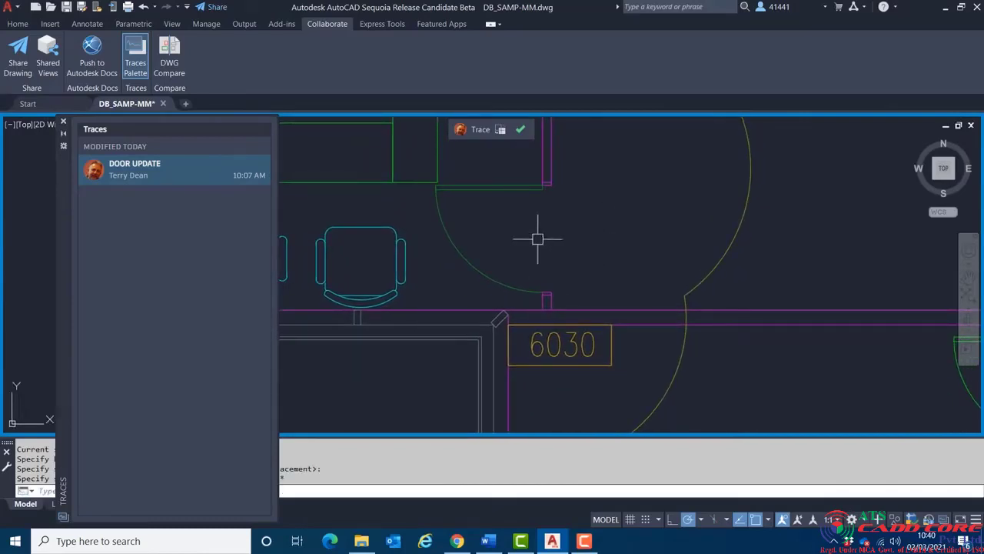
Rotate office 6032's new door half a turn about the midpoint between the two wall ends of its opening.
click(768, 521)
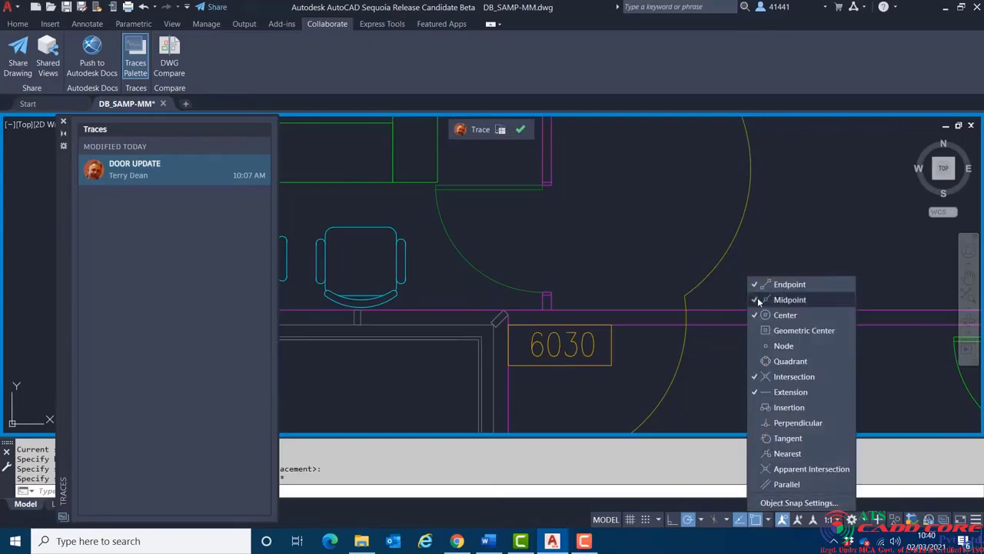
click(621, 245)
mouse_move(595, 230)
middle_down()
mouse_move(545, 218)
mouse_move(577, 229)
middle_up()
click(529, 205)
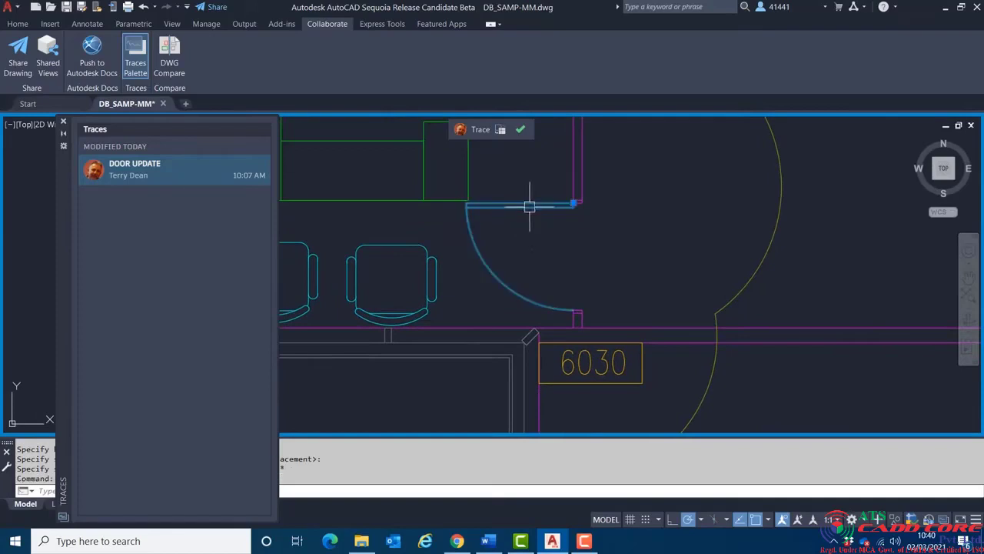
right_click(533, 177)
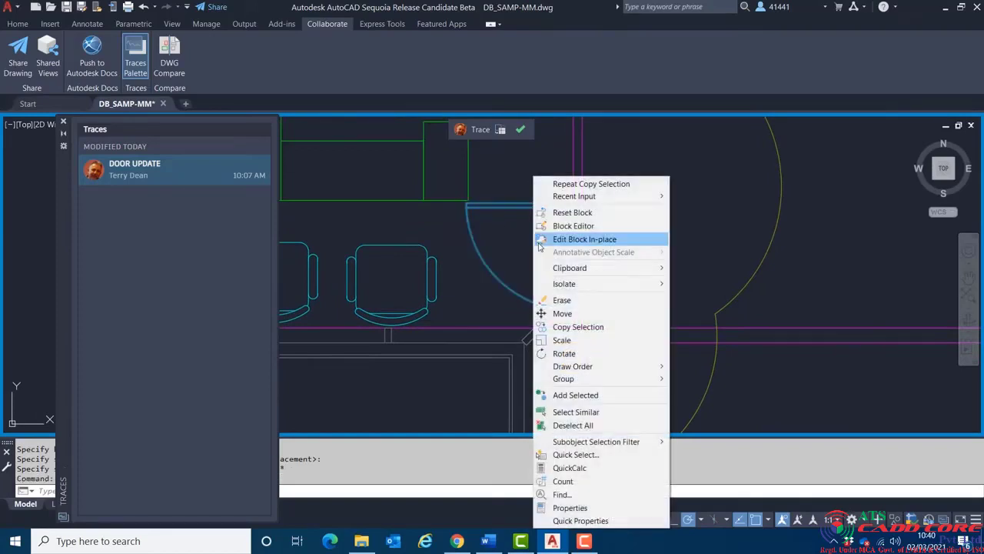
click(563, 353)
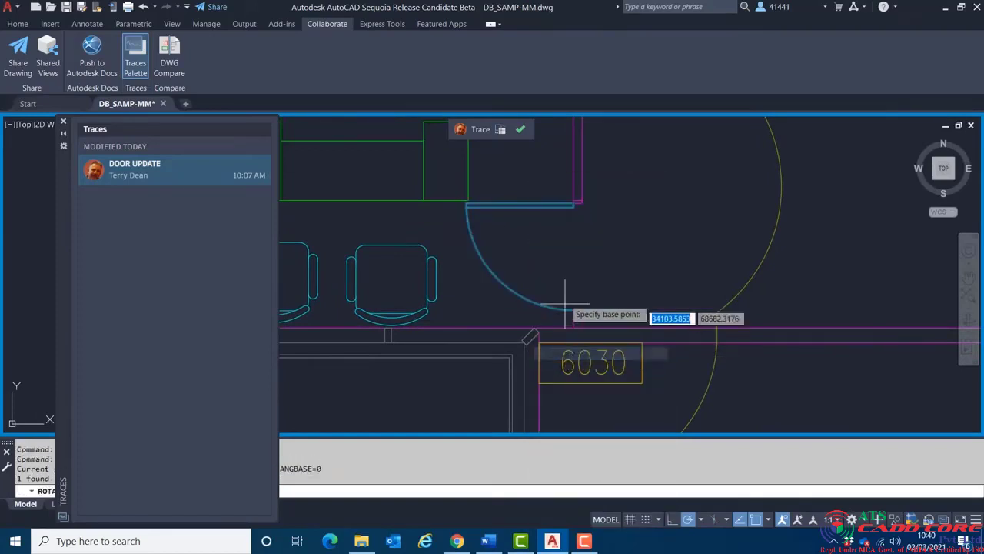
shift+right_click(580, 249)
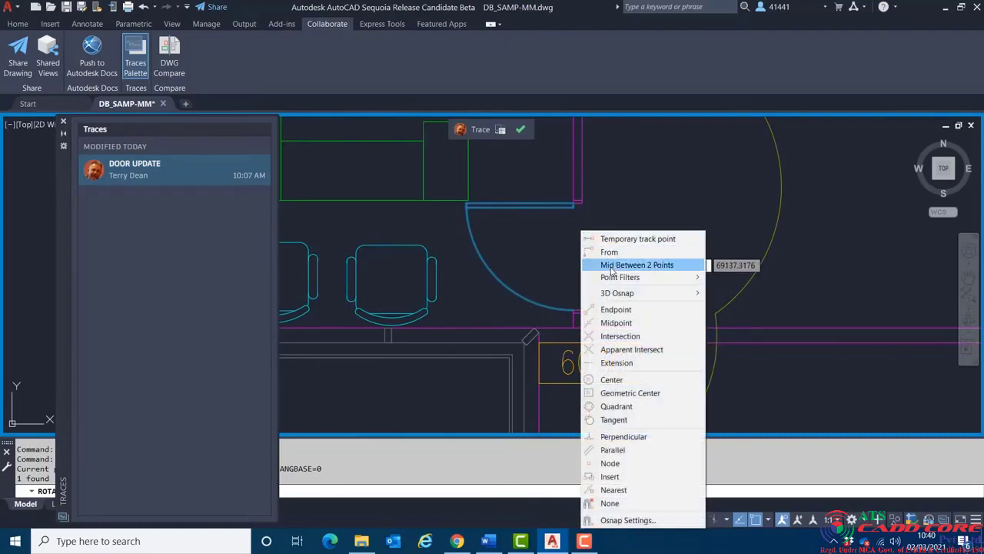
click(612, 265)
scroll(576, 220, up, 3)
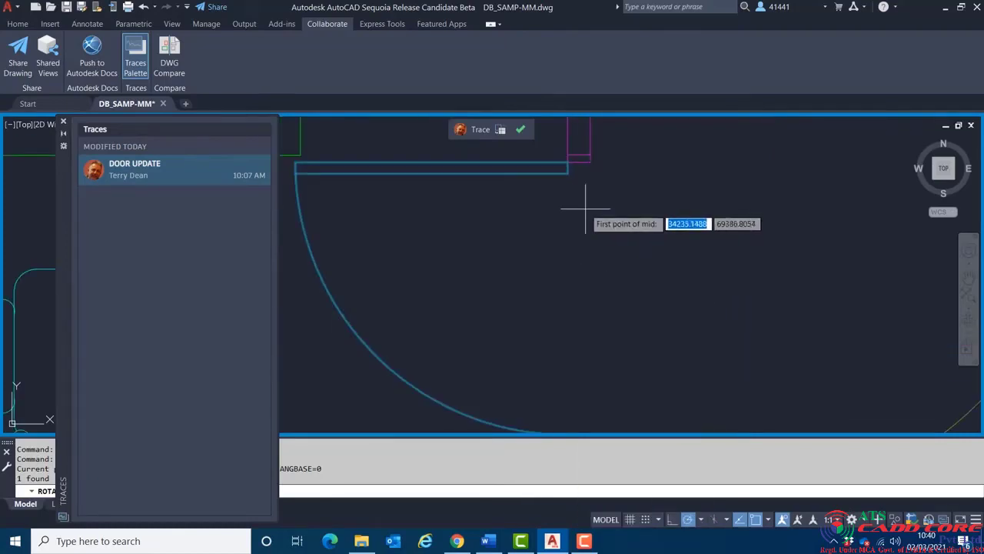
click(577, 169)
scroll(577, 261, down, 3)
middle_drag(577, 261, 582, 226)
scroll(581, 226, up, 4)
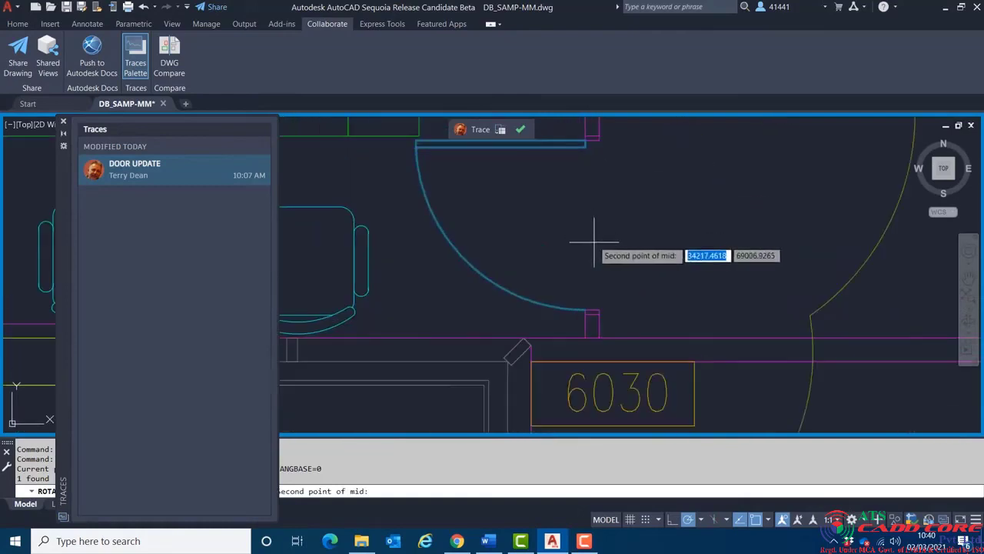
click(593, 309)
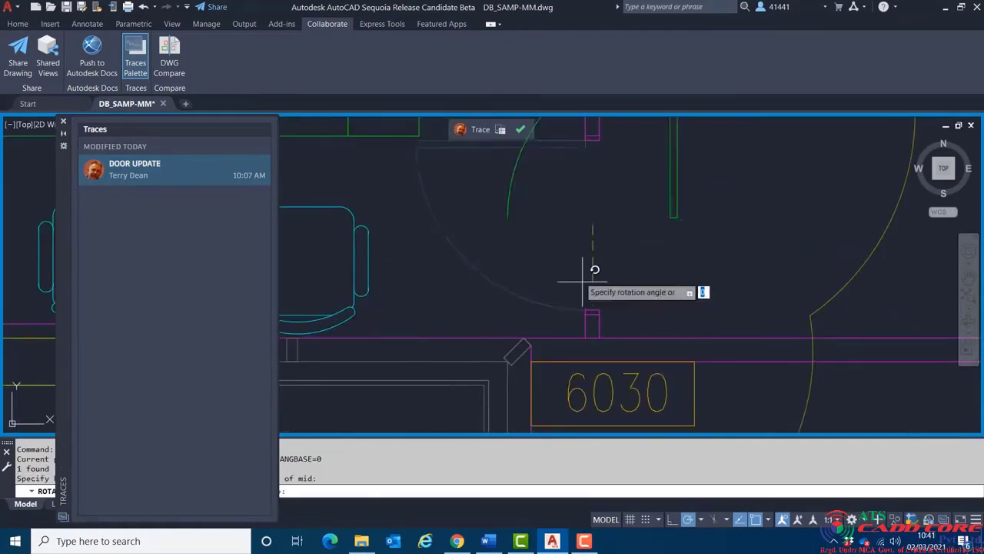
click(514, 224)
Examine the second revision cloud around the diagonal-wall door and the traced door position near room 6004.
scroll(514, 220, down, 4)
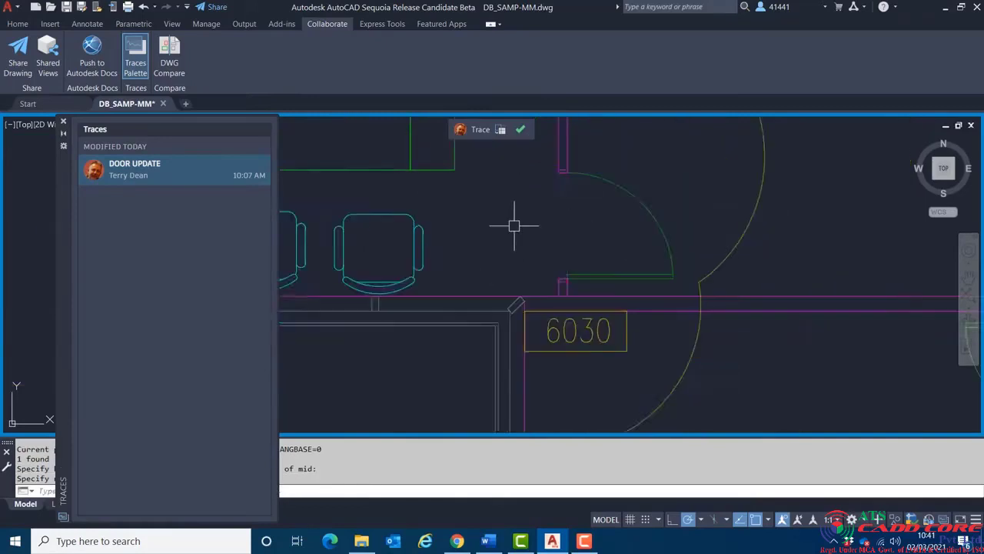
mouse_move(638, 217)
middle_down()
mouse_move(623, 241)
mouse_move(592, 252)
mouse_move(622, 236)
mouse_move(307, 211)
middle_up()
scroll(626, 228, down, 3)
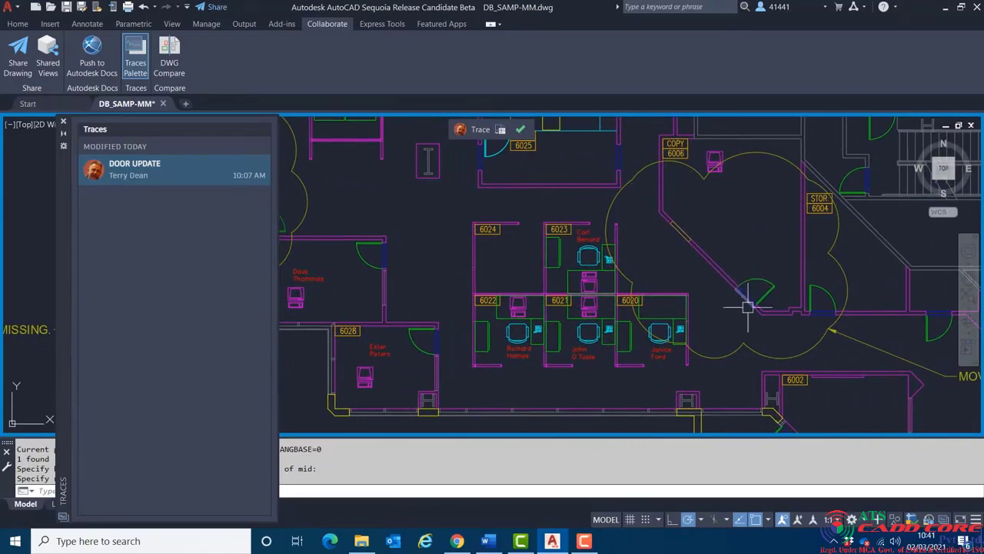
scroll(740, 308, up, 5)
scroll(689, 326, down, 2)
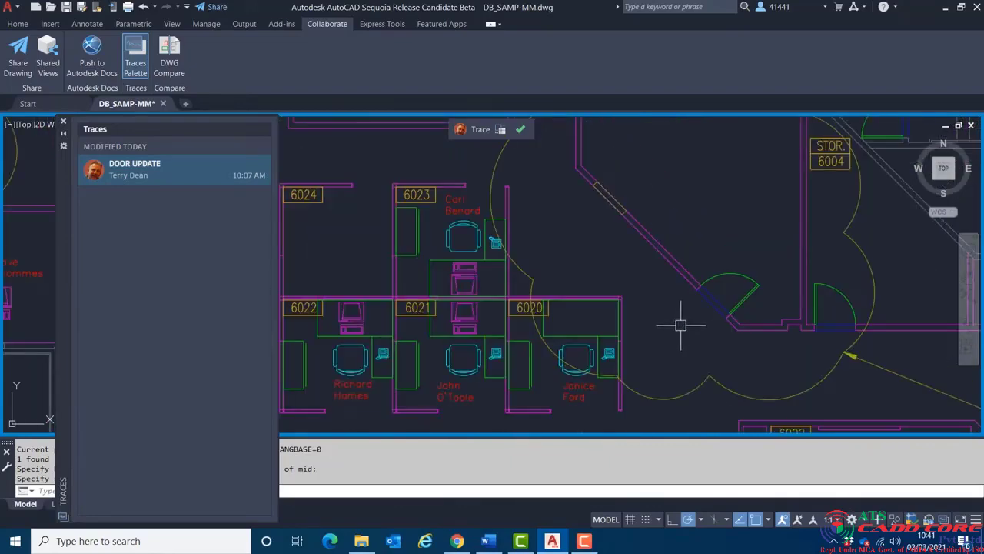
middle_drag(661, 295, 635, 279)
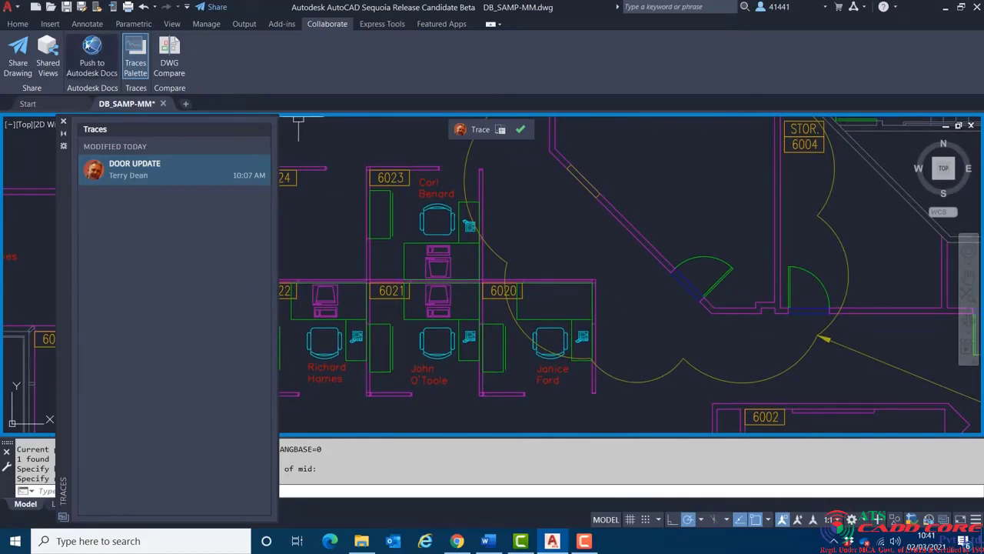
click(16, 25)
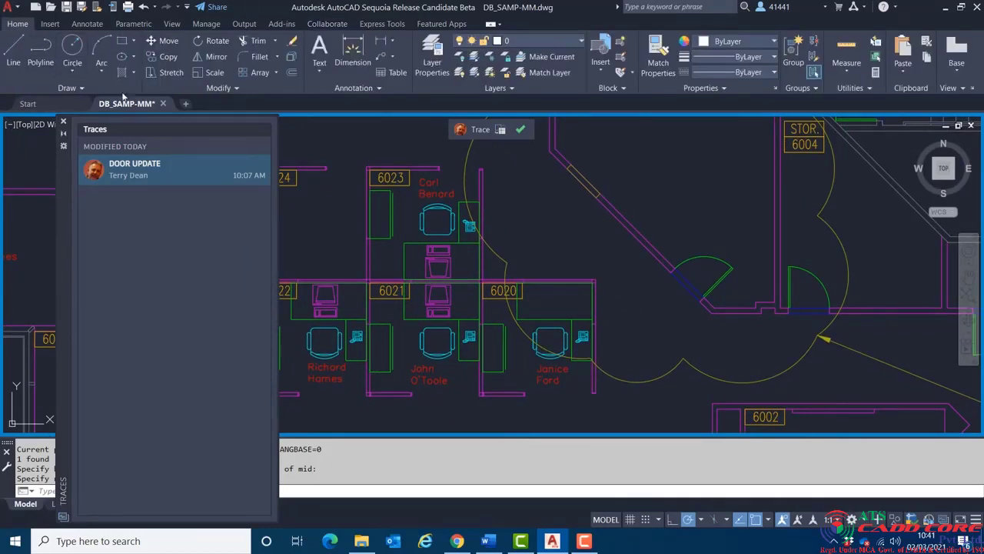
click(170, 73)
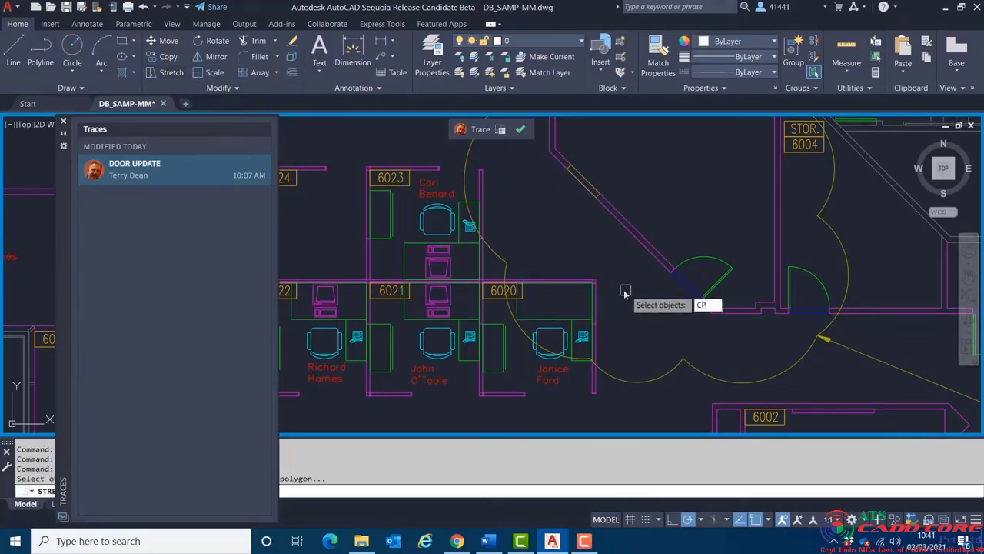
text(CP)
key(Return)
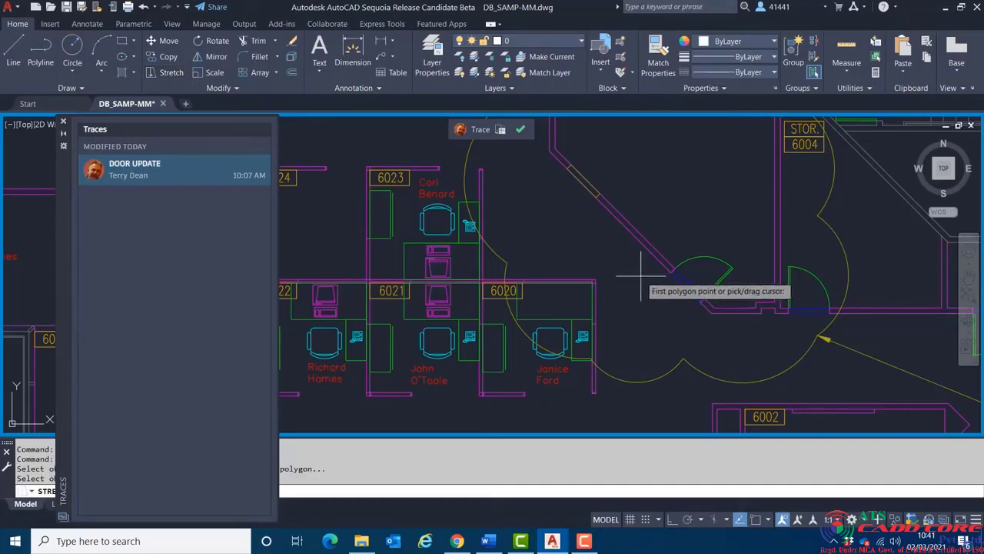
click(640, 274)
click(707, 225)
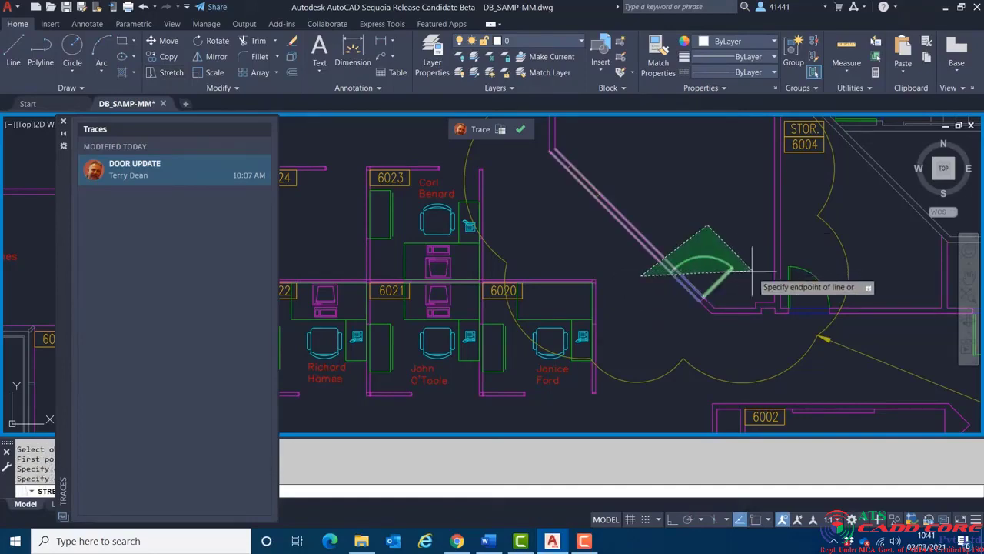
click(751, 274)
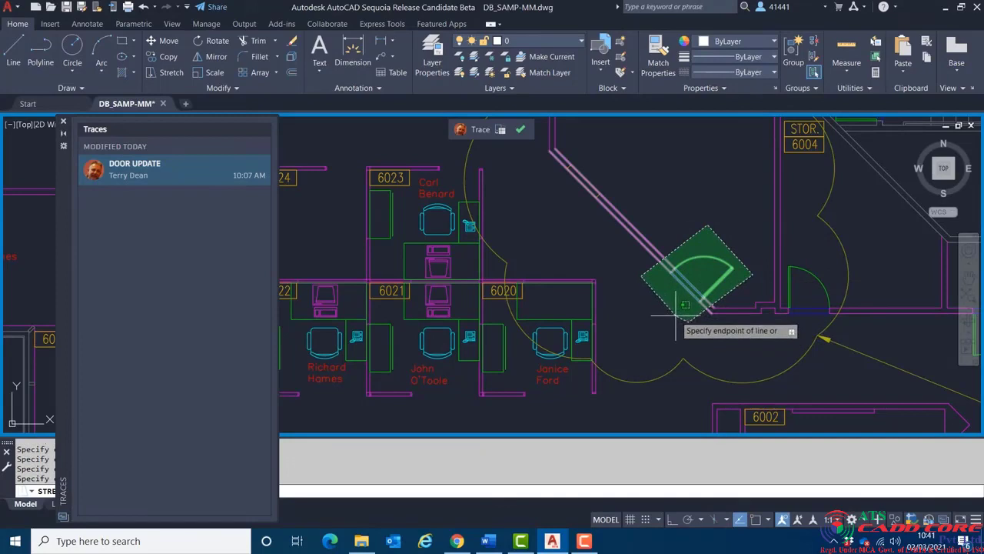
key(Return)
key(Return)
scroll(655, 307, up, 2)
mouse_move(658, 292)
middle_down()
mouse_move(695, 334)
mouse_move(735, 336)
middle_up()
click(722, 313)
middle_drag(637, 259, 720, 303)
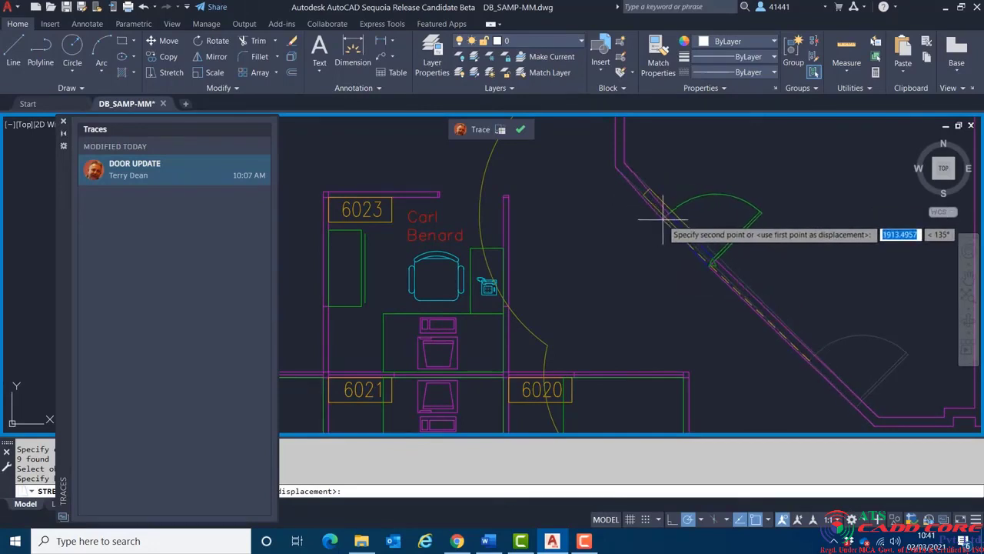
key(Escape)
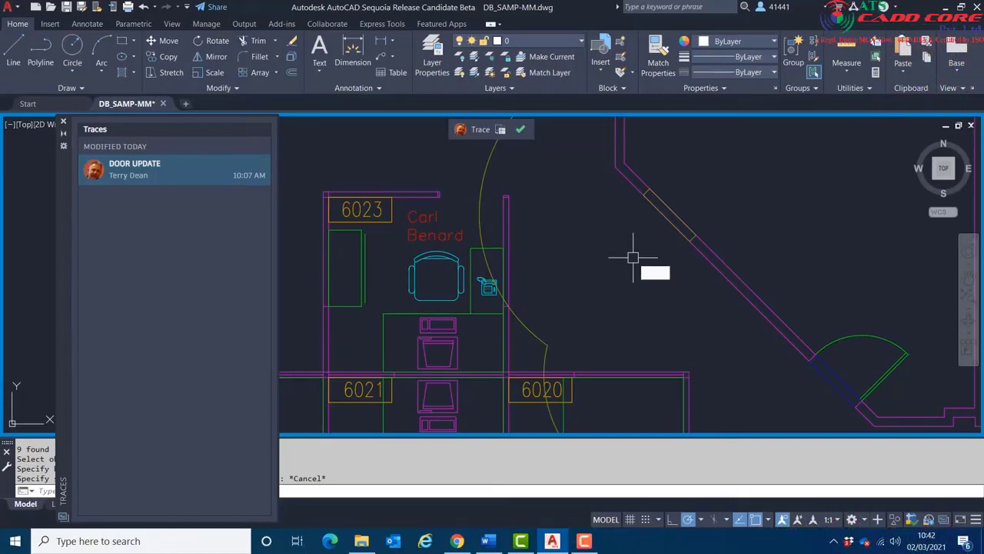
Set the TRACEOSNAP system variable to 1.
text(ACE)
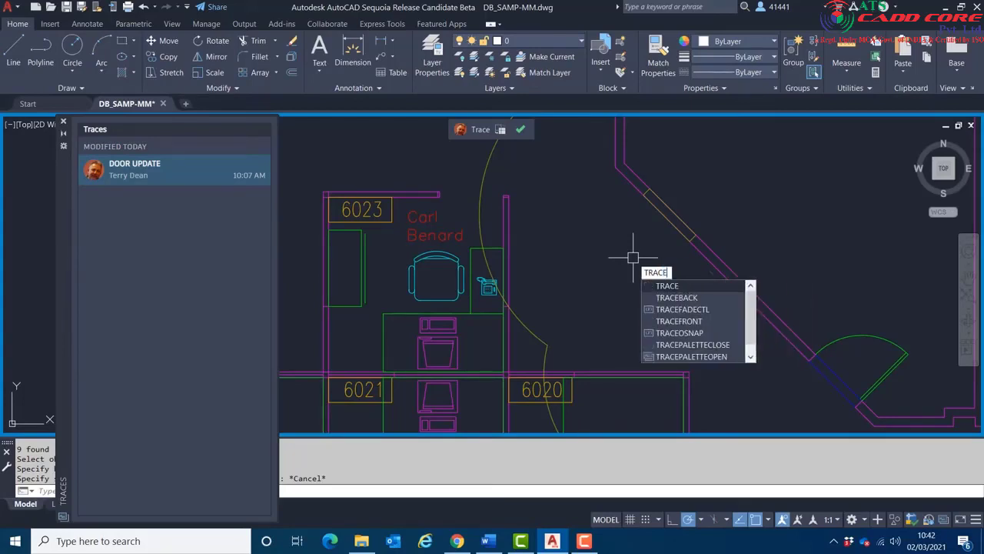
text(OSNA)
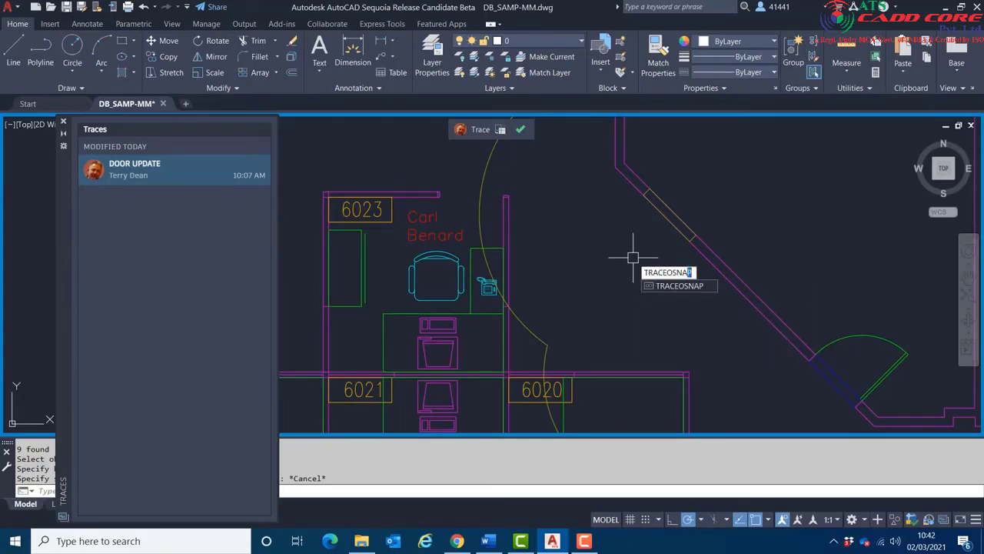
text(P)
key(Return)
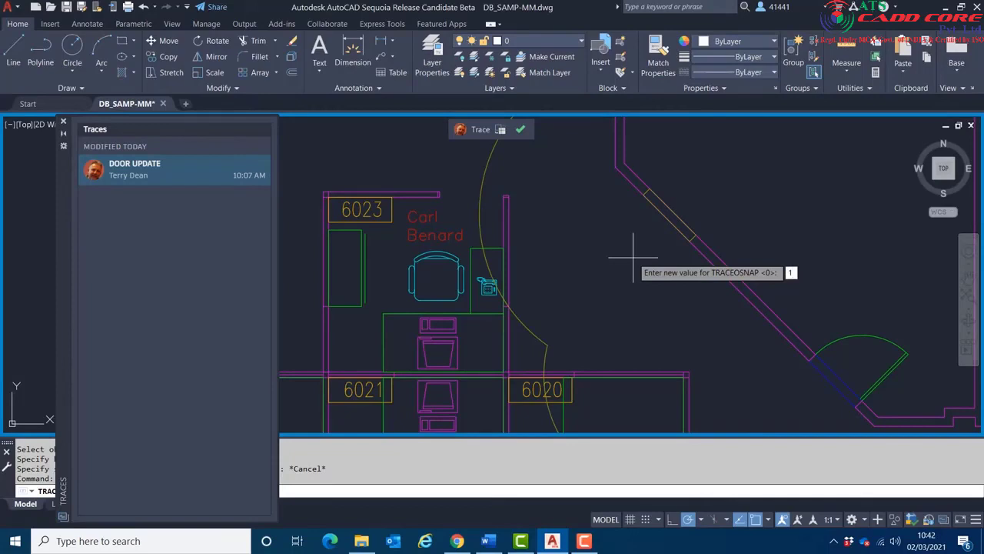
key(Return)
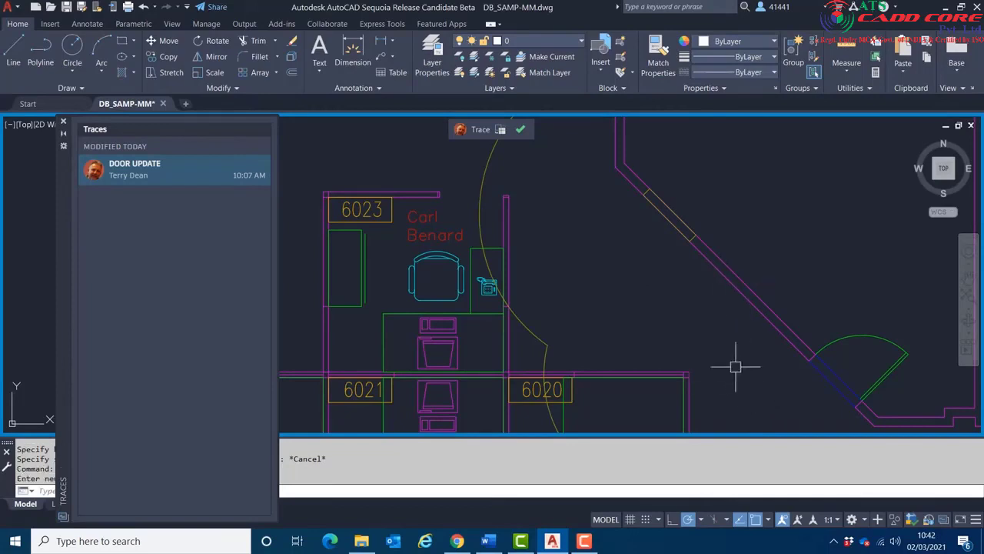
Stretch the diagonal-wall door and its opening, using a crossing polygon, from the opening's upper jamb corner to the matching corner of the traced rectangle.
middle_drag(727, 362, 700, 341)
click(170, 72)
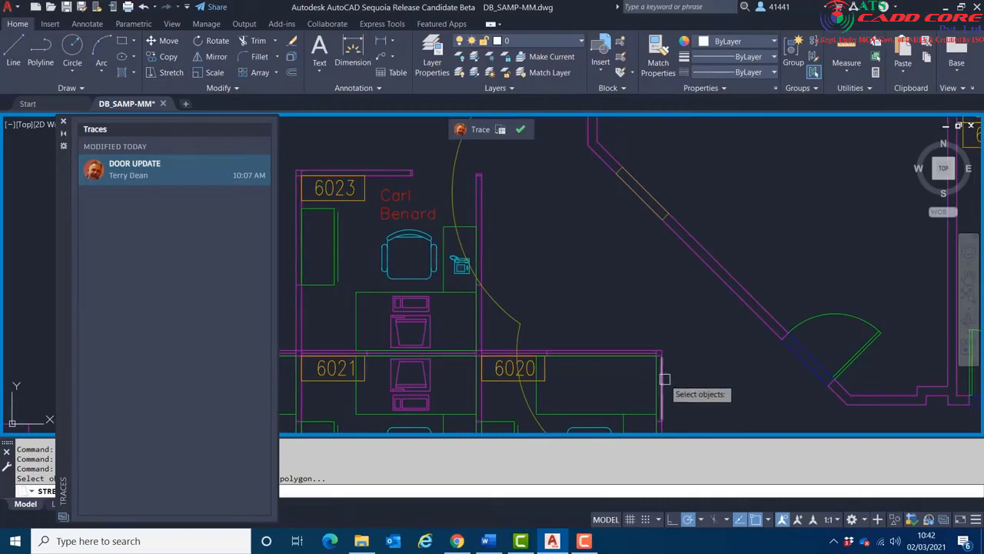
text(CP)
key(Return)
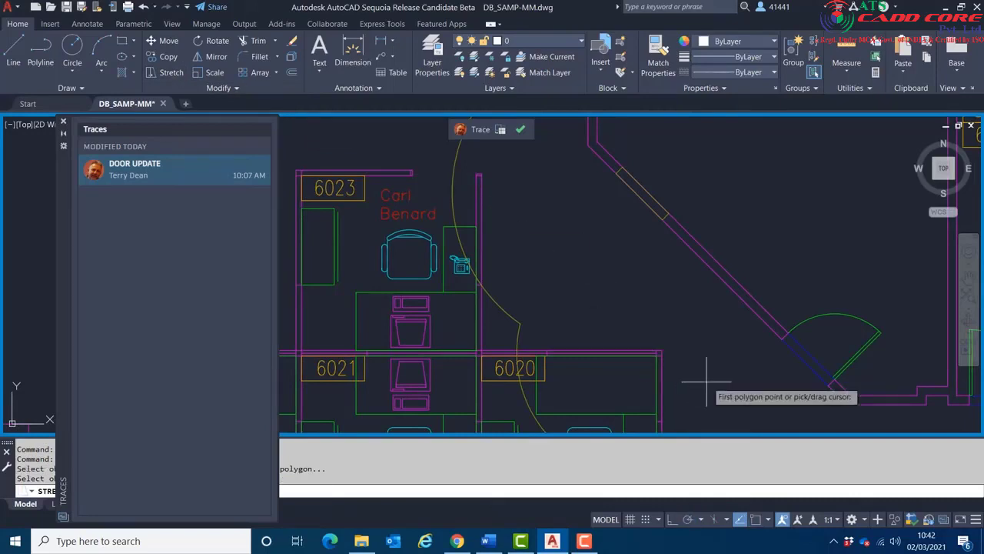
click(741, 356)
click(843, 269)
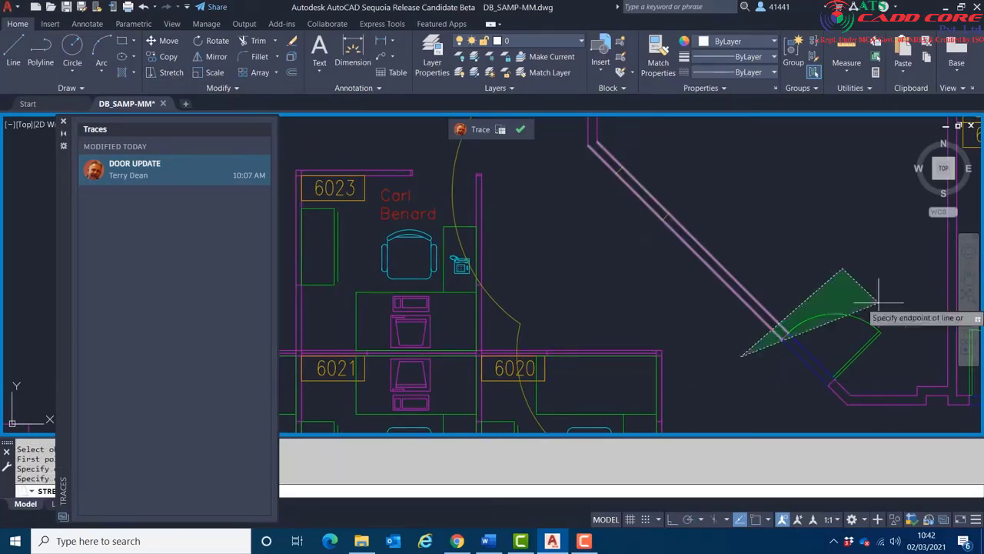
click(923, 347)
click(820, 405)
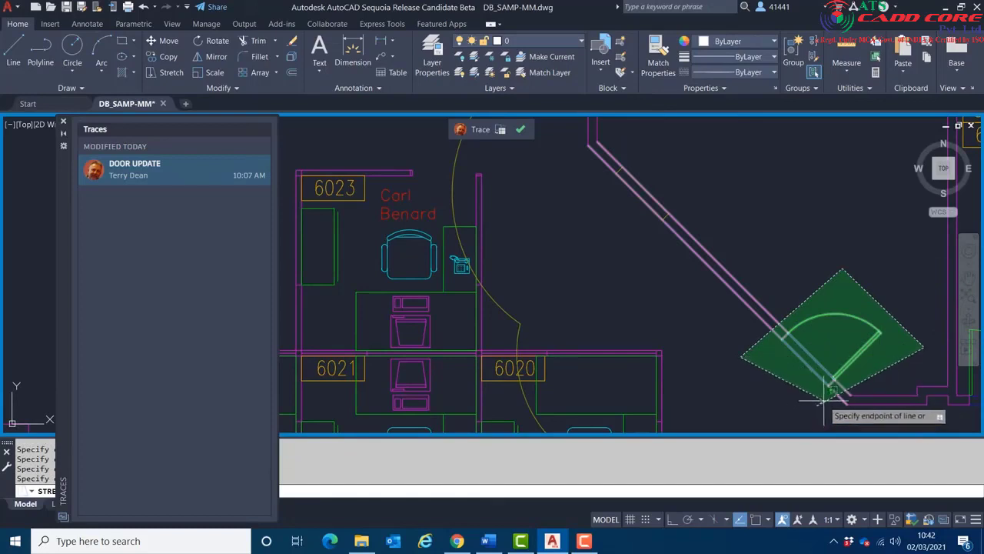
key(Return)
key(Return)
click(784, 338)
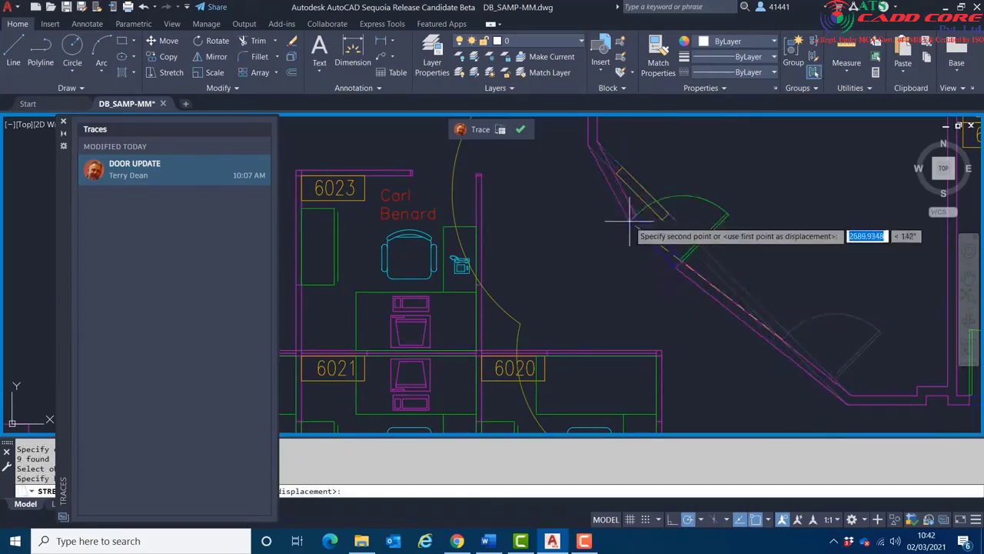
click(615, 176)
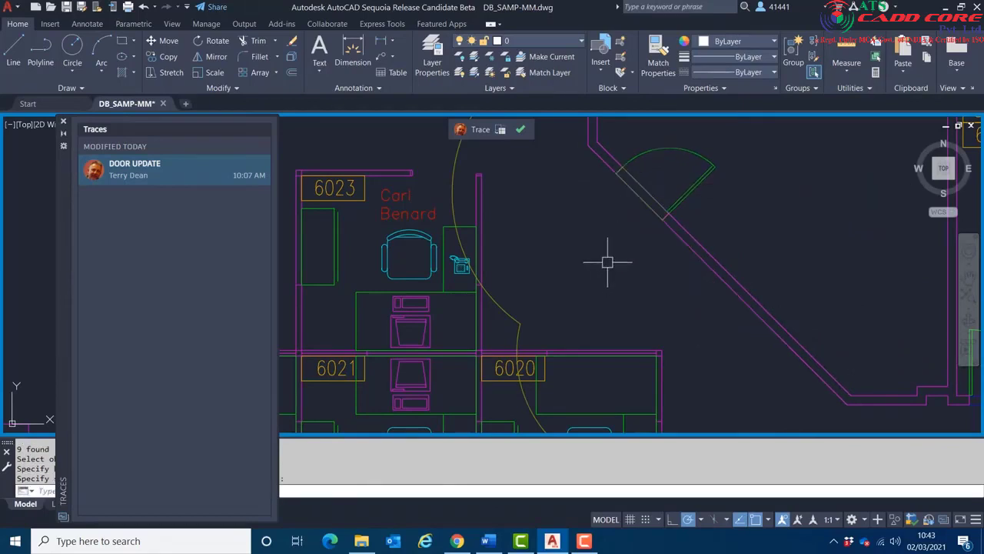
Close the DOOR UPDATE trace with the whole floor plan in view.
scroll(604, 258, down, 2)
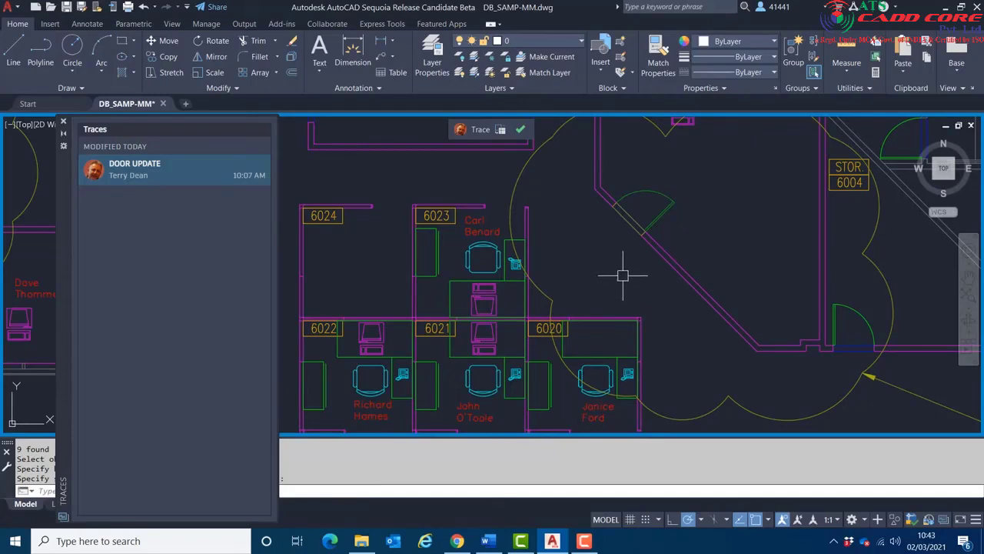
middle_click(602, 262)
middle_click(601, 262)
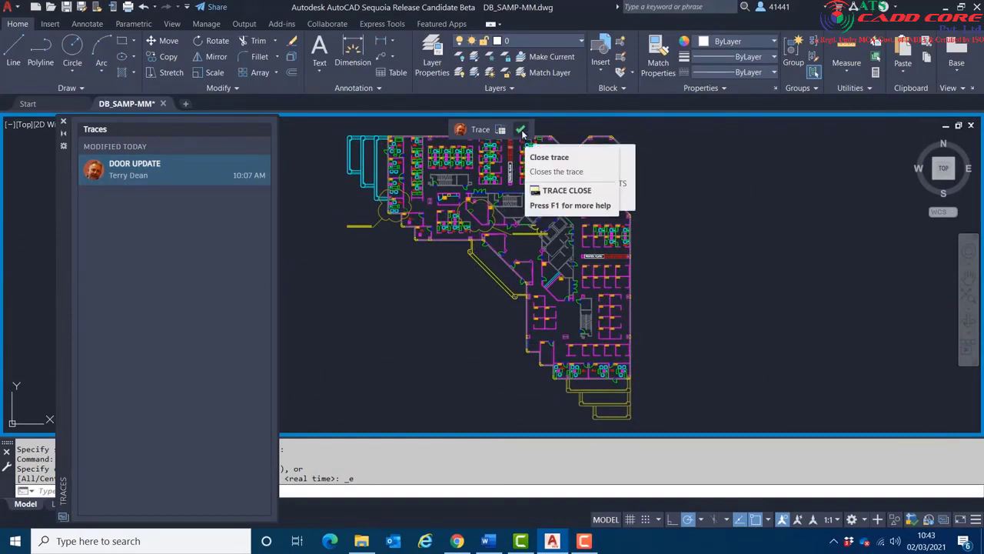
click(520, 130)
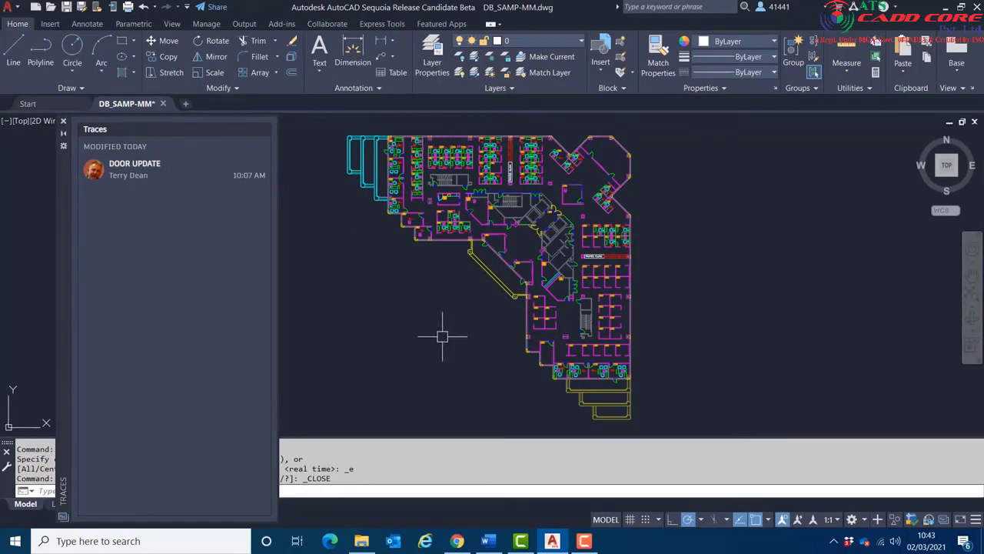